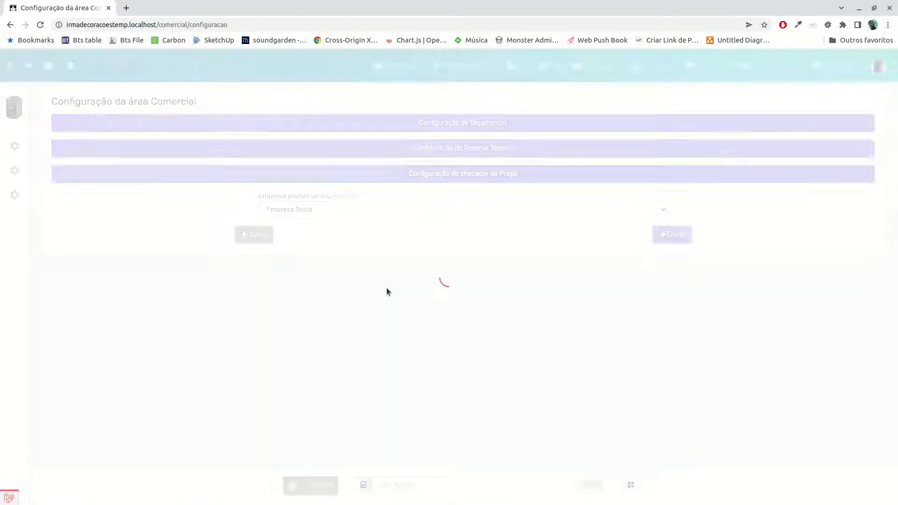
Step: Set the default quote company (Empresa padrão de orçamentos) to Empresa Teste and submit the commercial configuration
click(348, 210)
click(339, 229)
click(653, 238)
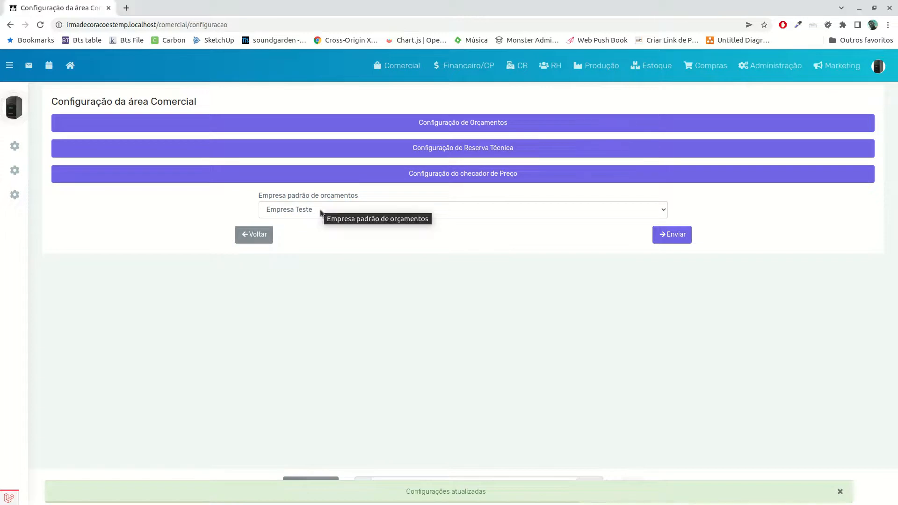
Step: Start a new quote configuration record with Empresa Teste as the managing company (Empresa Gestora)
click(448, 125)
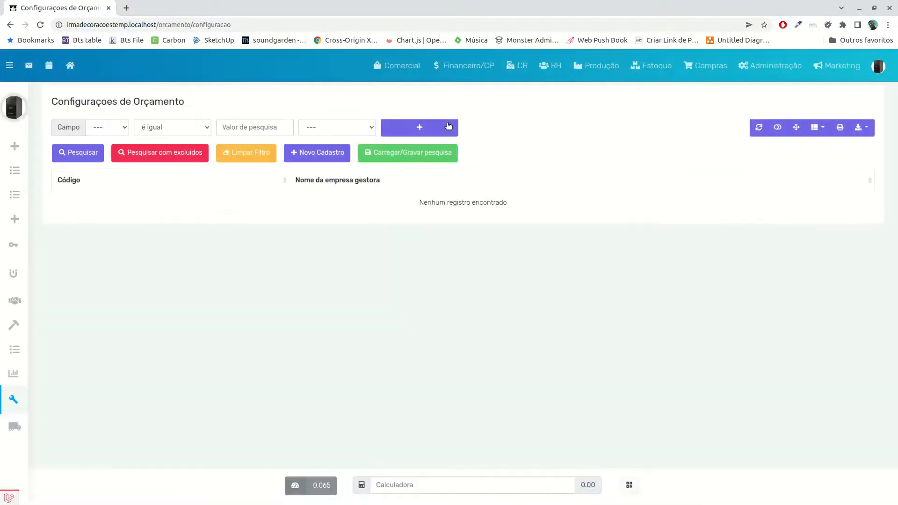
click(315, 153)
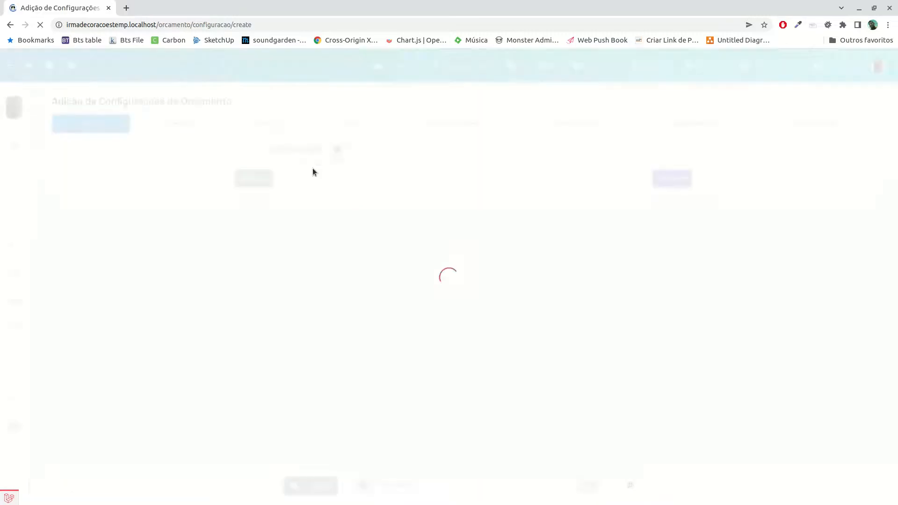
click(374, 148)
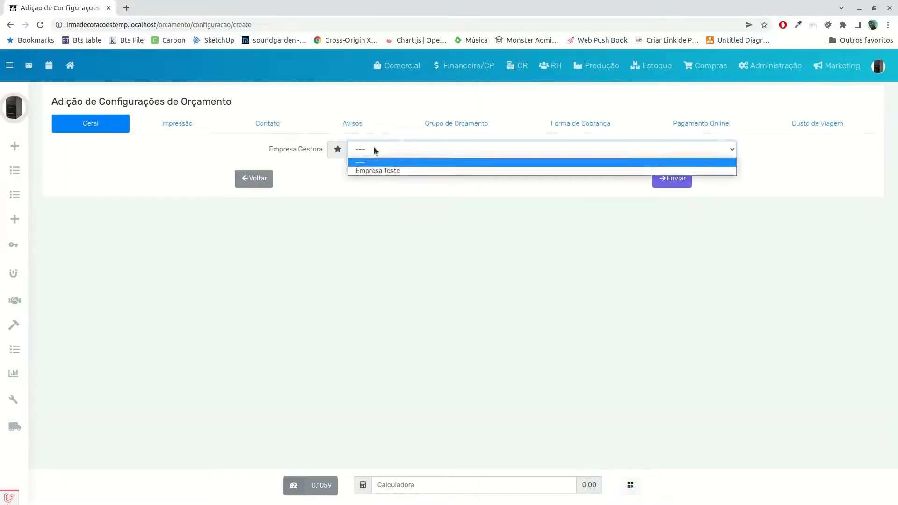
click(370, 171)
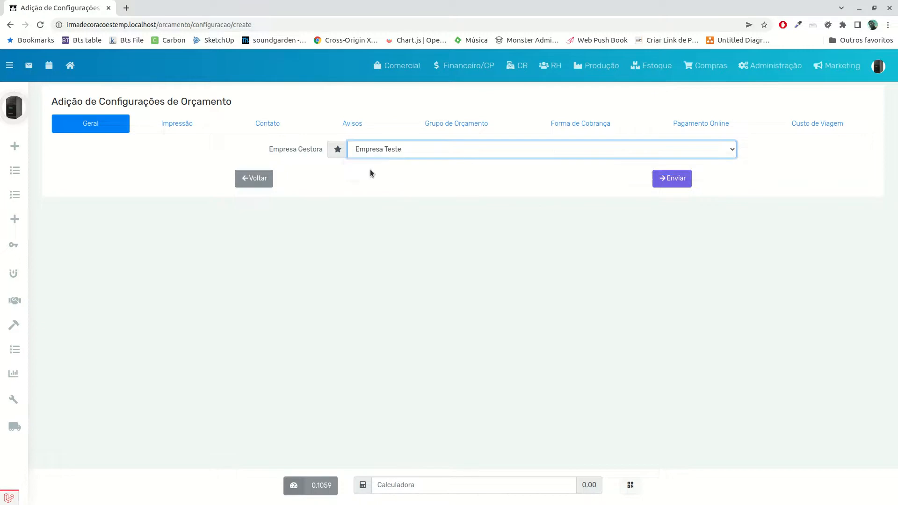
Step: In the print settings' Corpo section, enable Imprimir Medidas, dados Extras, Opções and grupos, with the print type Imprimir Tudo
click(178, 124)
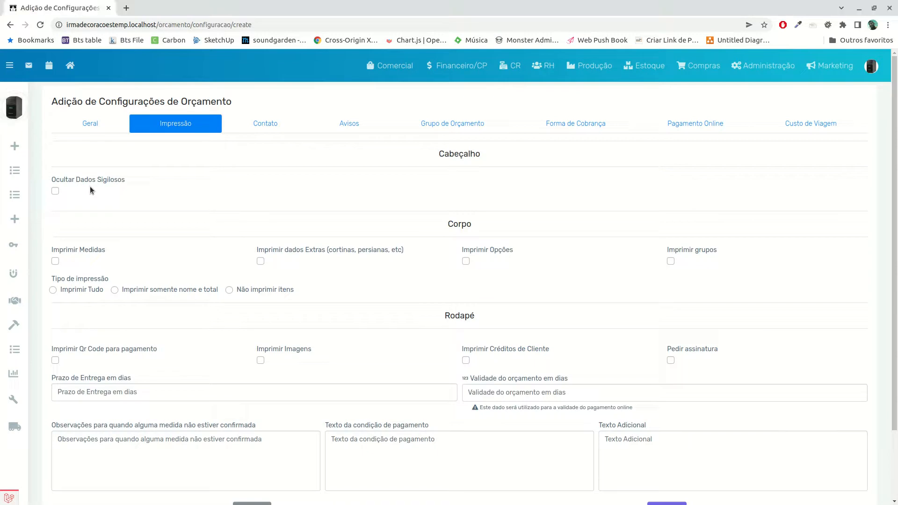
click(55, 192)
click(55, 192)
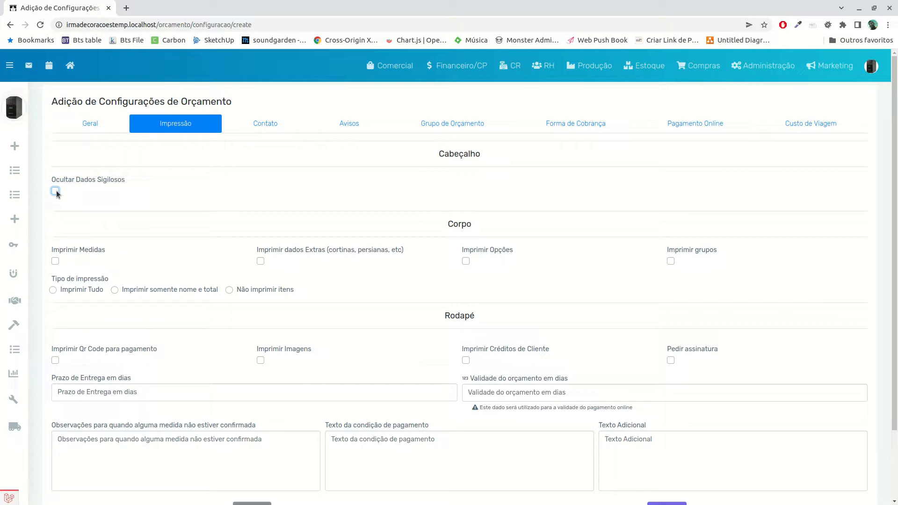
click(56, 261)
click(261, 262)
click(466, 261)
click(672, 262)
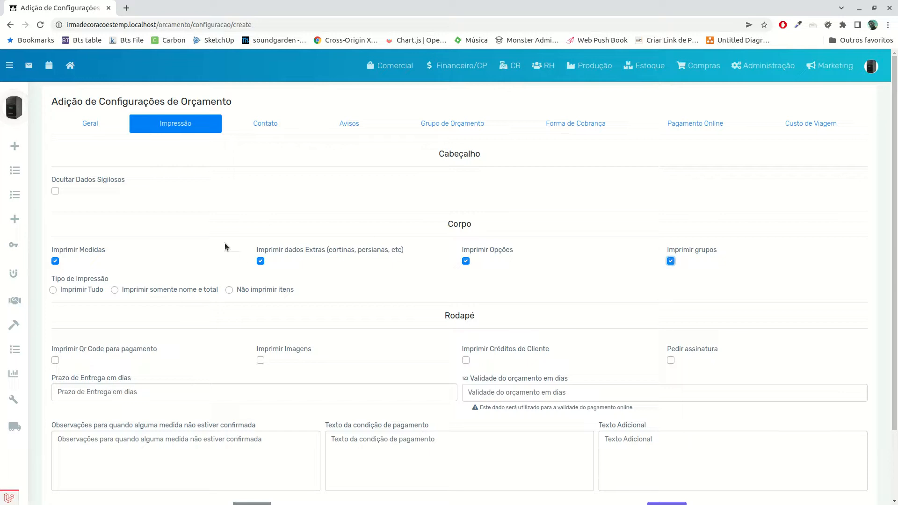
click(53, 291)
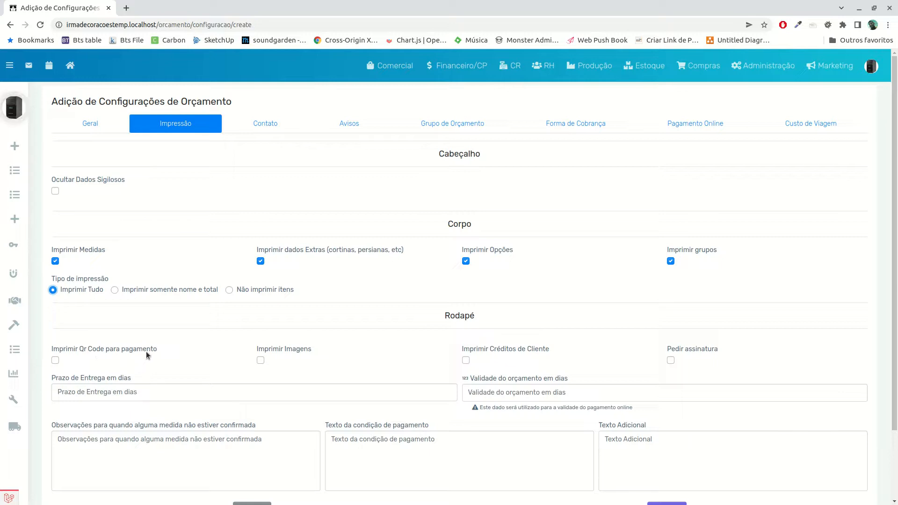
Step: Enable Imprimir Imagens and Imprimir Créditos de Cliente in the Rodapé section of the print settings
drag(156, 347, 81, 349)
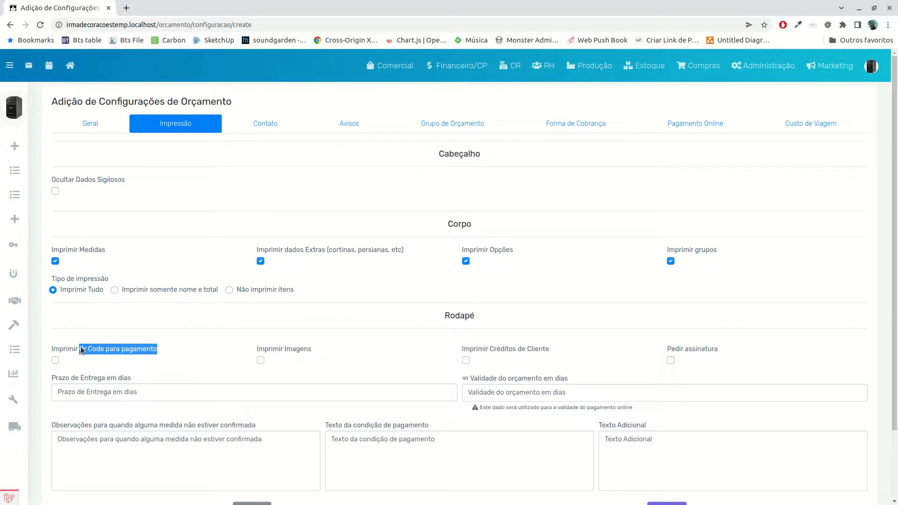
click(180, 349)
drag(85, 351, 146, 350)
scroll(262, 359, down, 2)
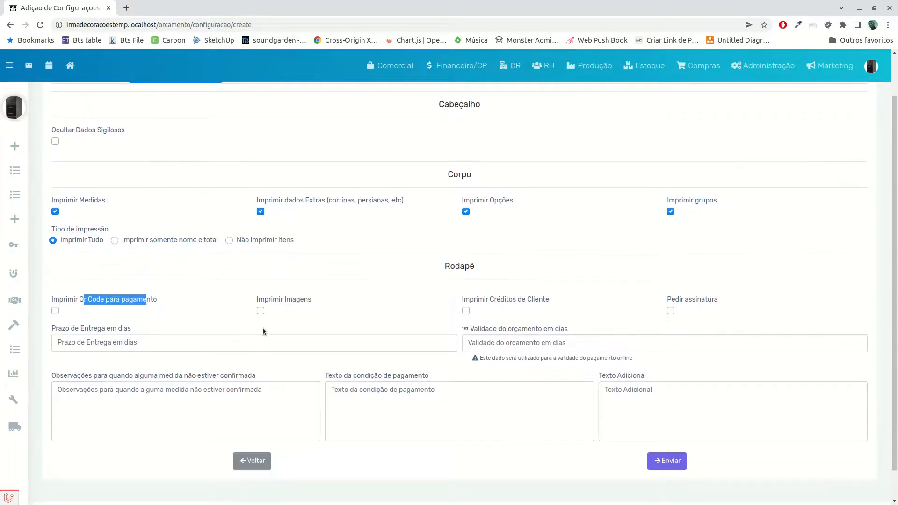
click(261, 312)
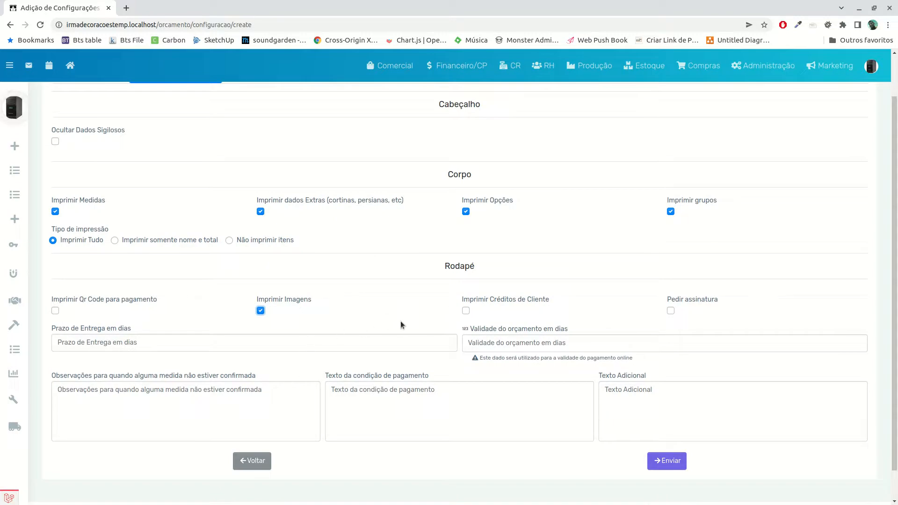
click(467, 311)
click(672, 310)
click(671, 311)
Step: Set the delivery term to "30 dias após confirmação das medidas" and the quote validity to 10 days
click(202, 351)
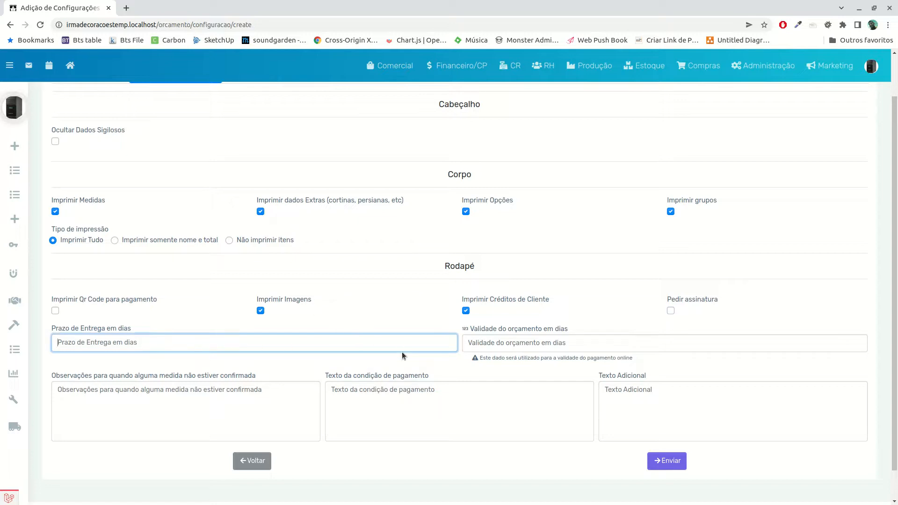
text(30)
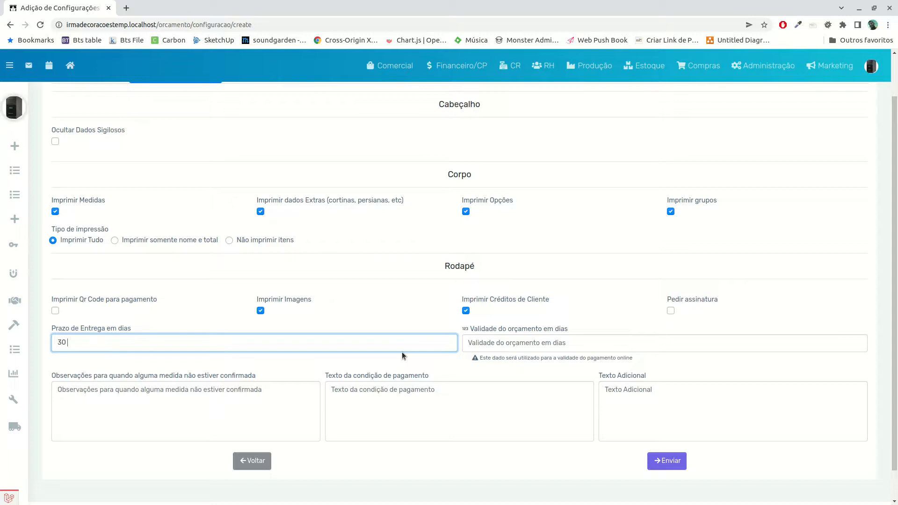
text( dias após confirmação das medidas)
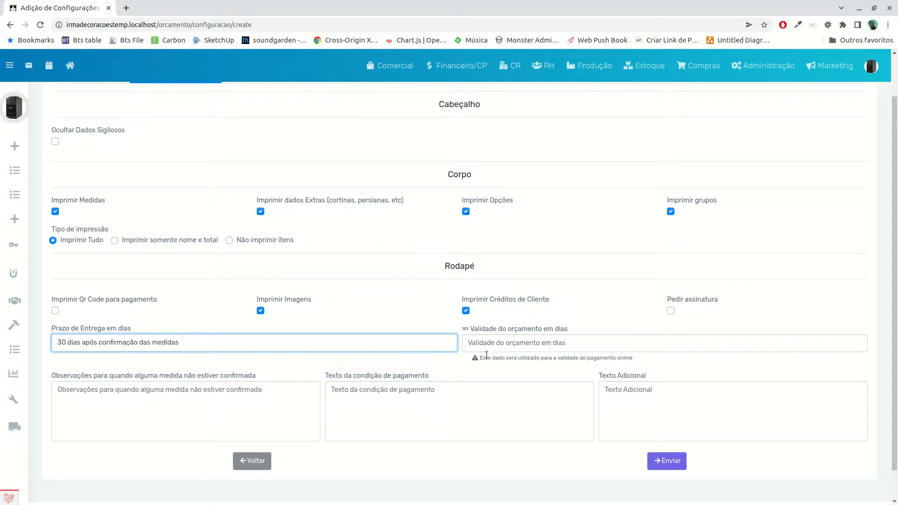
click(487, 344)
text(10)
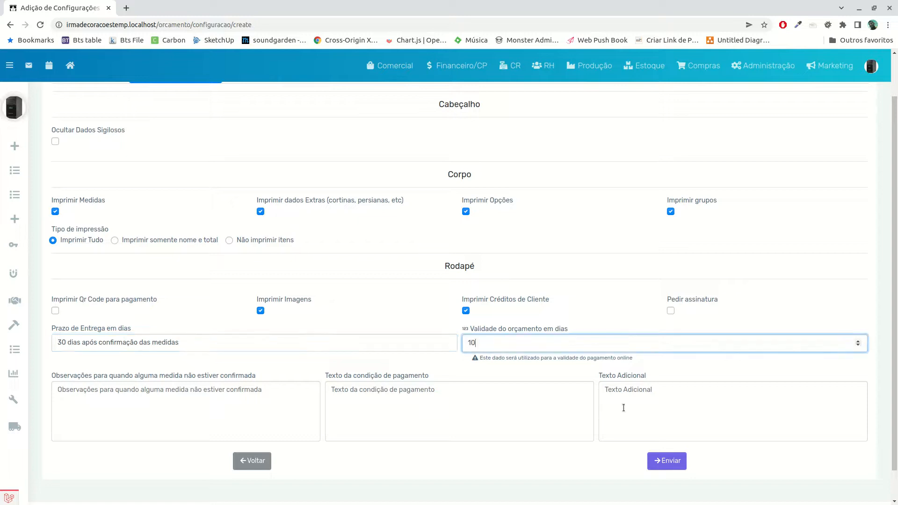
click(229, 413)
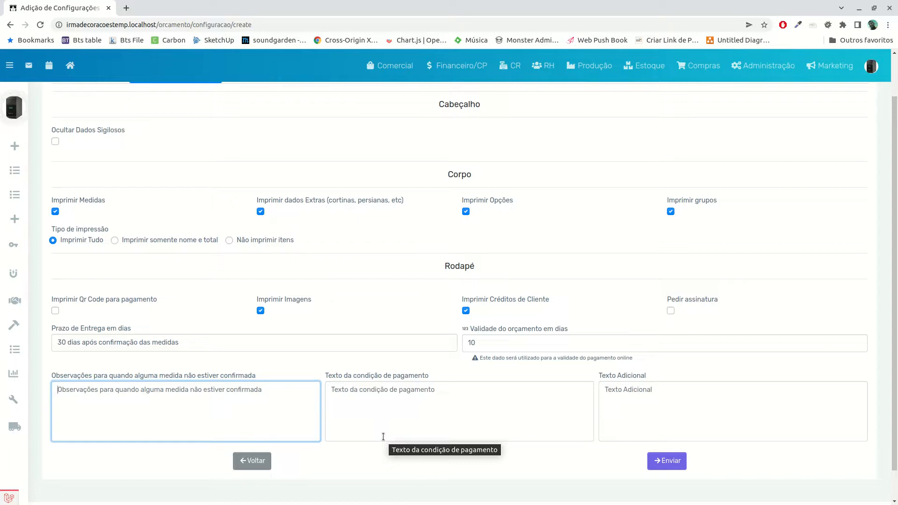
click(407, 412)
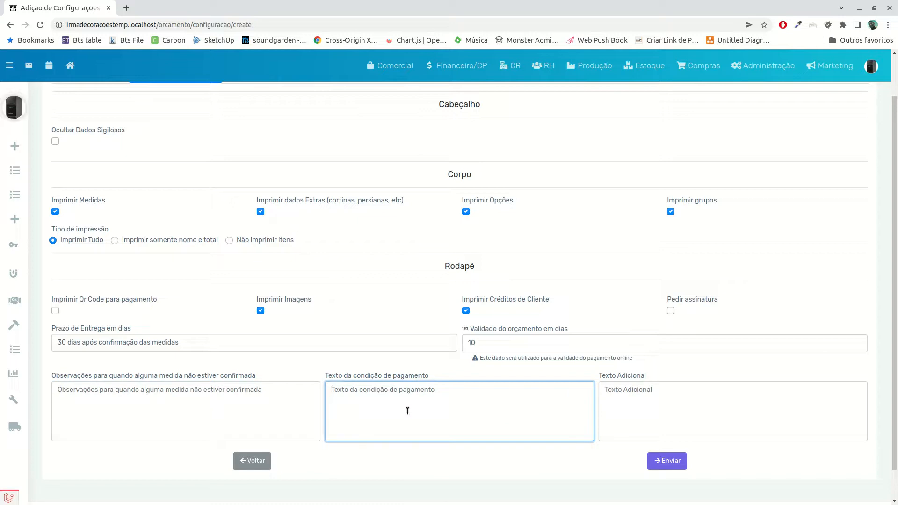
click(672, 397)
scroll(329, 365, up, 1)
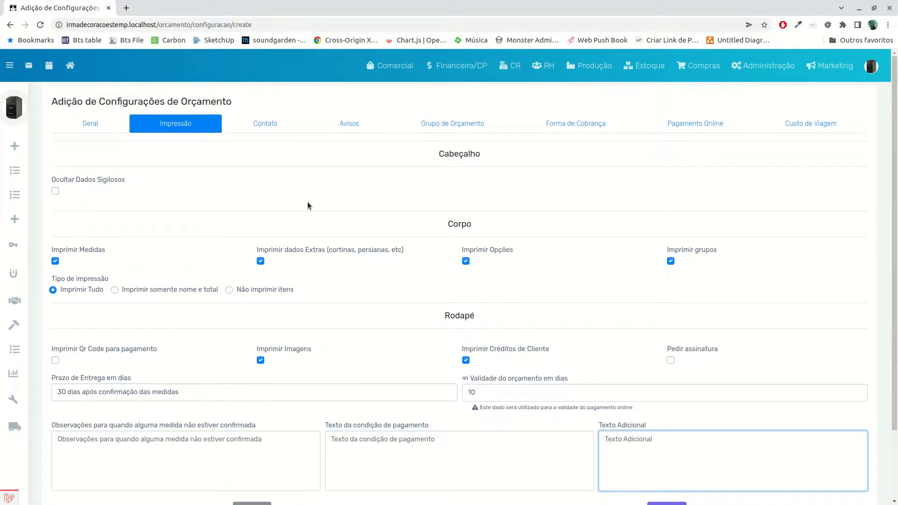
Step: In the contact settings, set the quote email title to "Orçamento para [*nome_cliente*]", using the client name placeholder
click(264, 130)
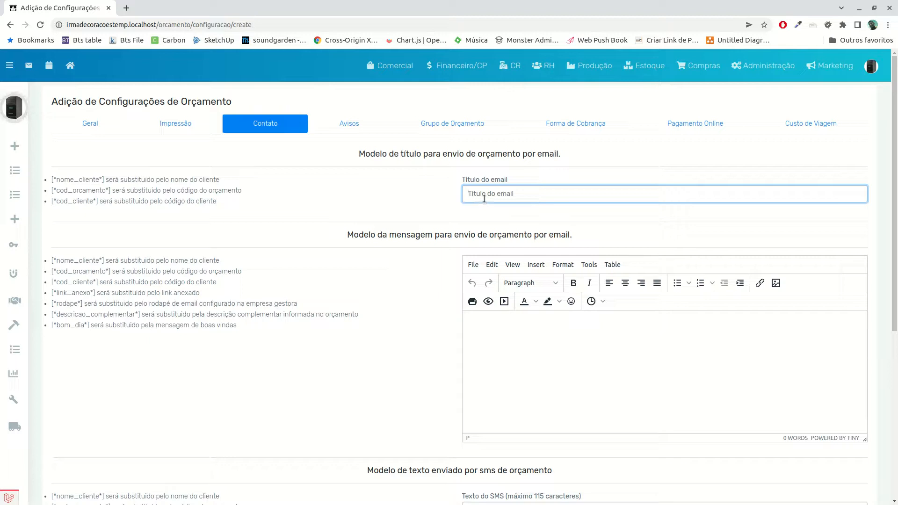
text([)
key(BackSpace)
text(Orçamento de)
drag(51, 180, 103, 180)
key(ctrl+c)
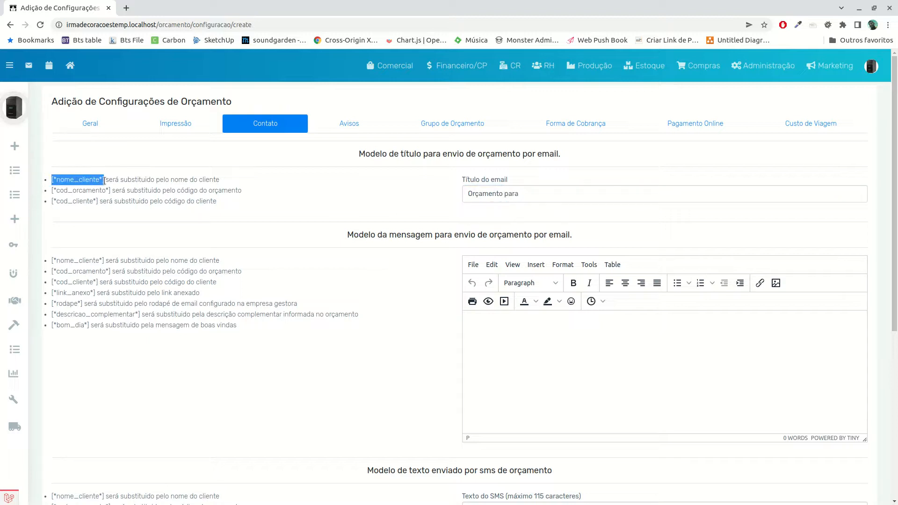
click(541, 196)
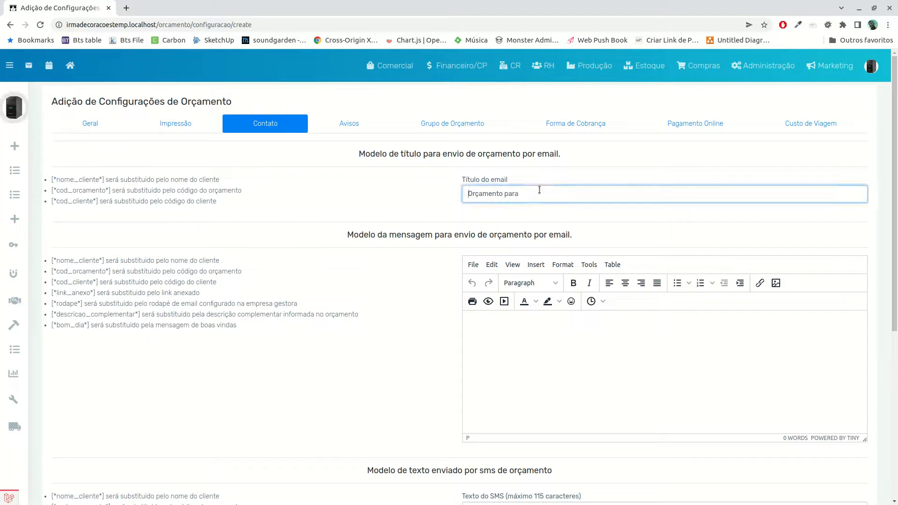
key(ctrl+v)
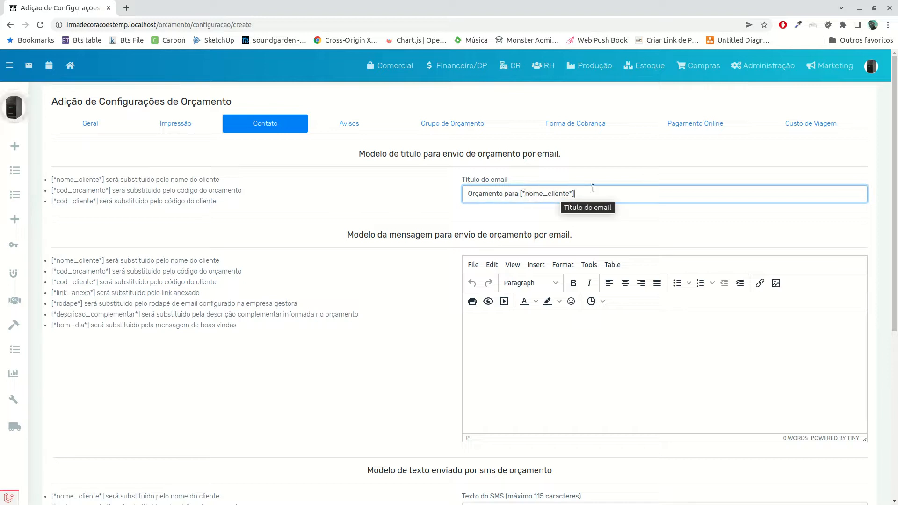
Step: Examine the email, SMS and WhatsApp message templates and the list of users notified to release quotes
click(506, 347)
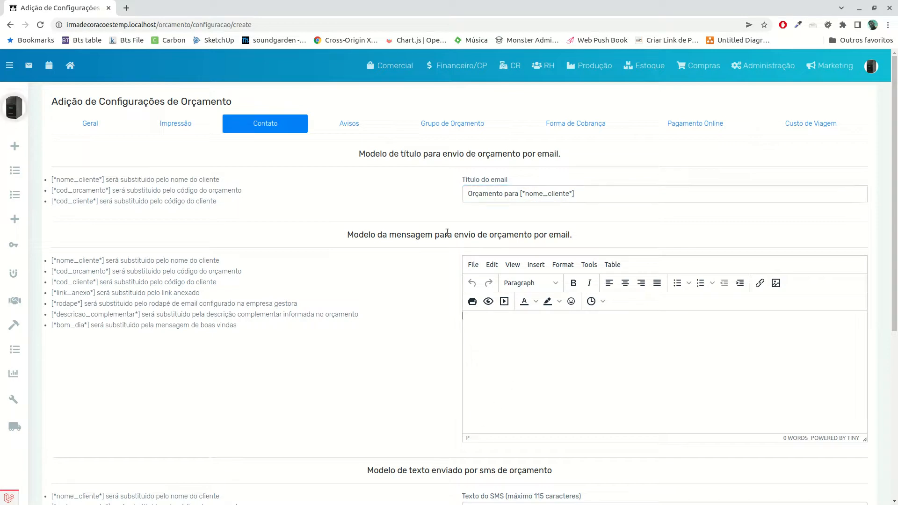
scroll(499, 335, down, 3)
scroll(512, 274, down, 6)
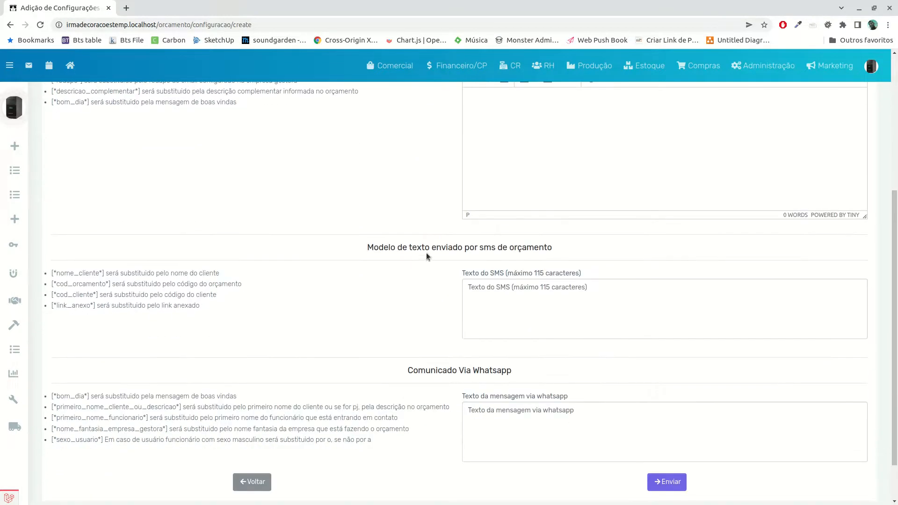
scroll(535, 254, up, 6)
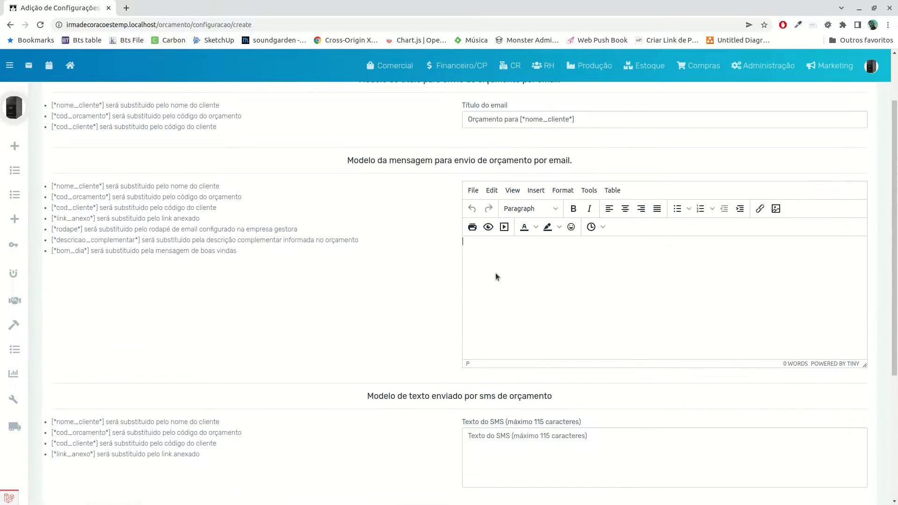
scroll(495, 277, down, 6)
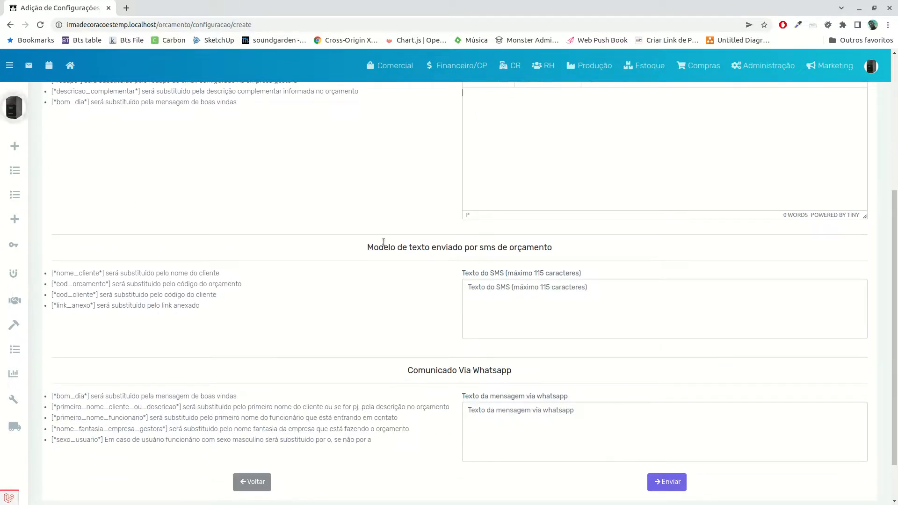
key(alt+Tab)
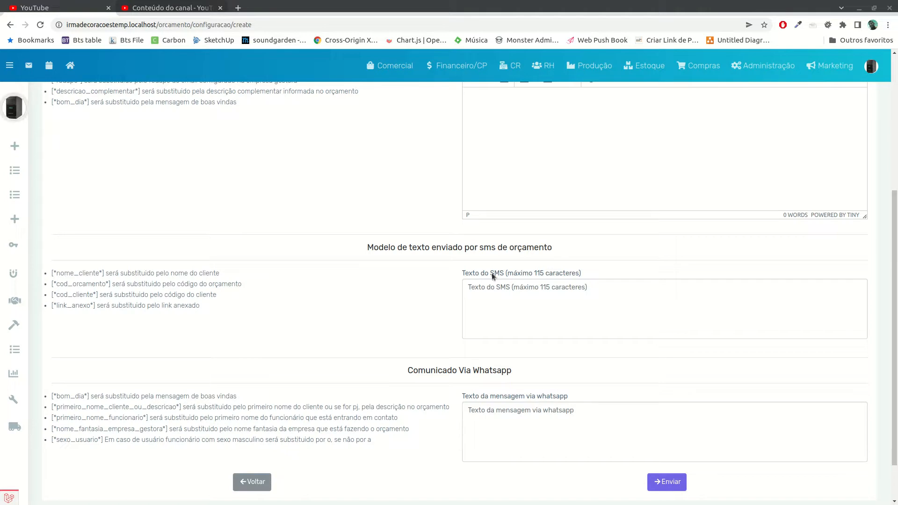
key(alt+Tab)
click(517, 329)
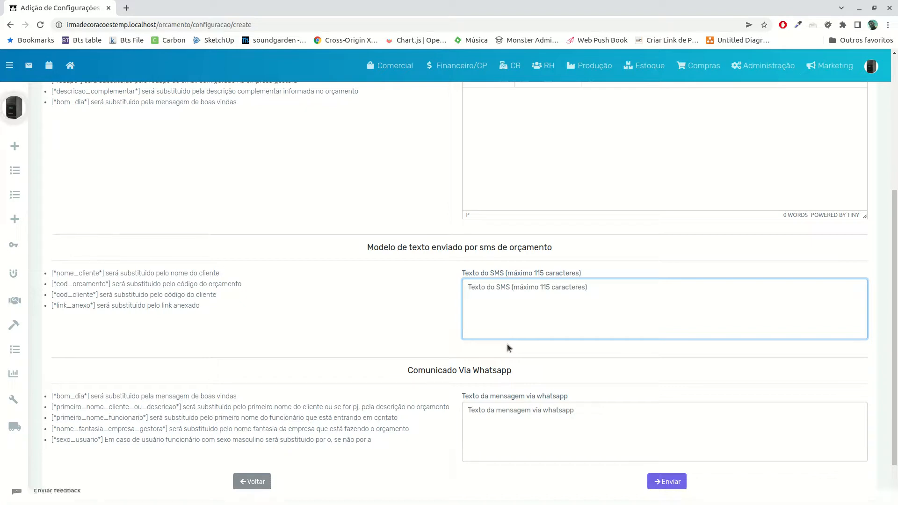
scroll(507, 344, down, 2)
click(482, 361)
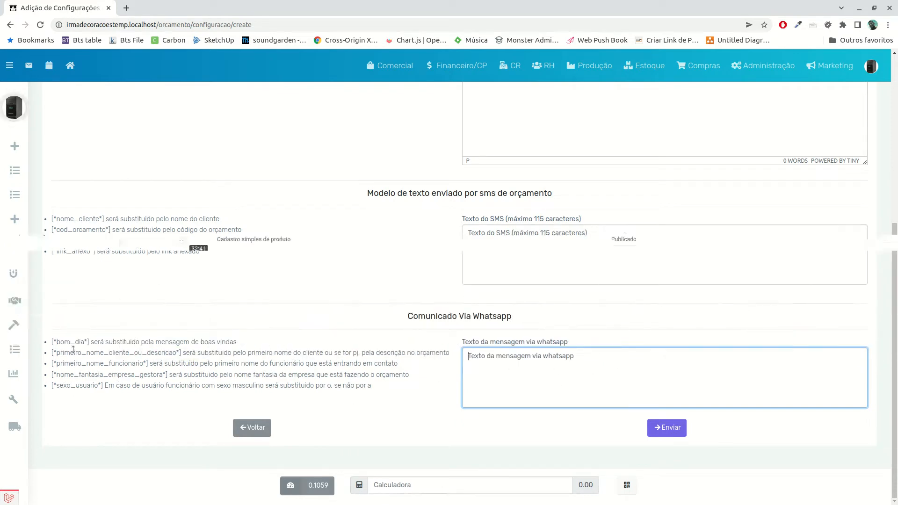
scroll(189, 400, up, 6)
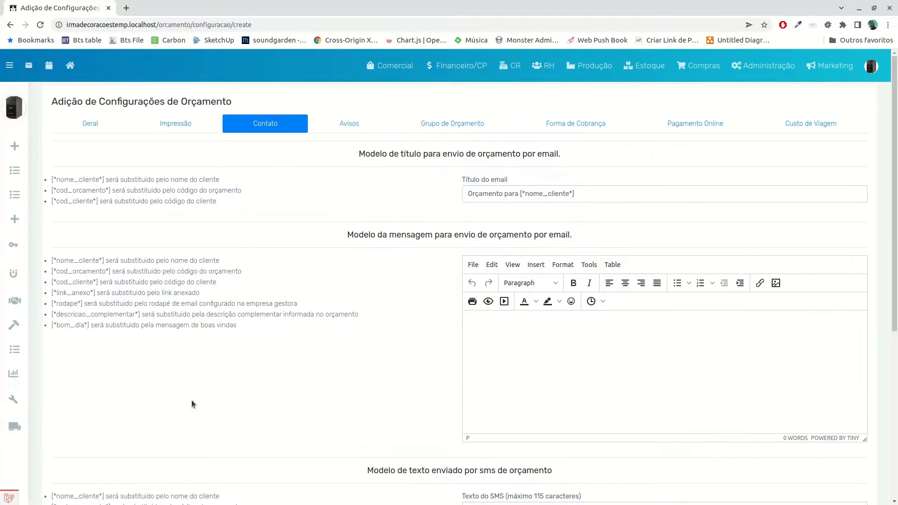
click(352, 133)
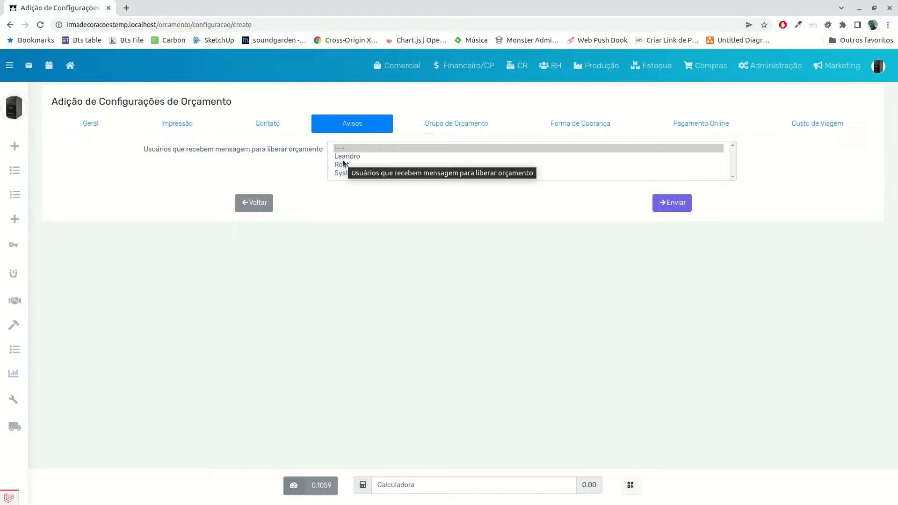
key(alt+Tab)
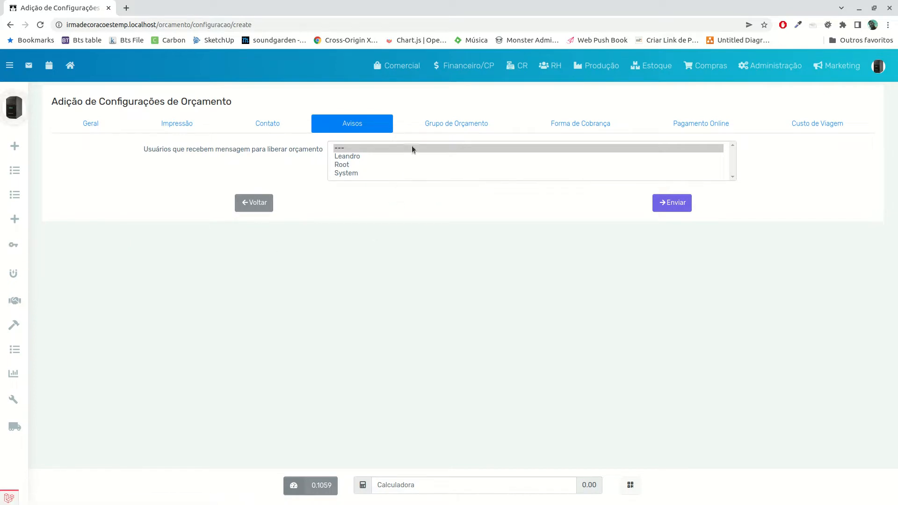
Step: In the quote group settings, select the Cabeceira, Toldo, Estofado, Produto and Persiana options
click(440, 126)
click(361, 149)
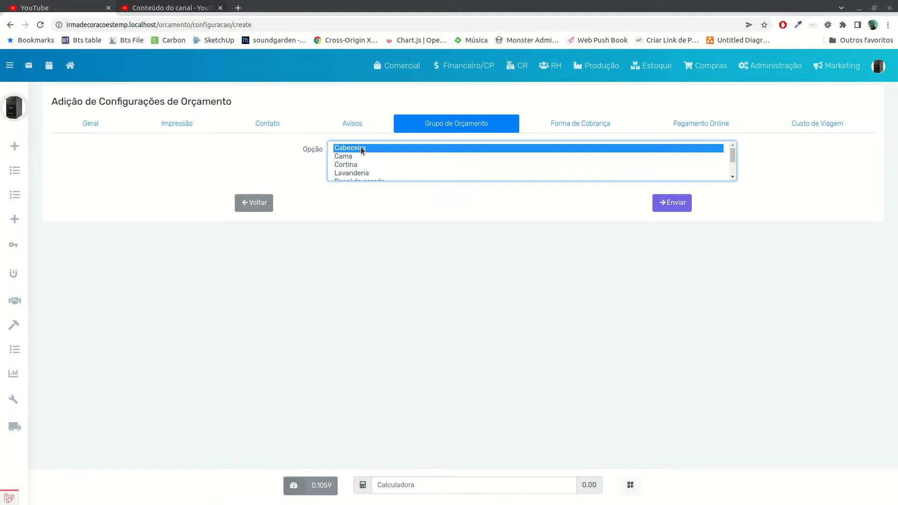
drag(735, 155, 732, 173)
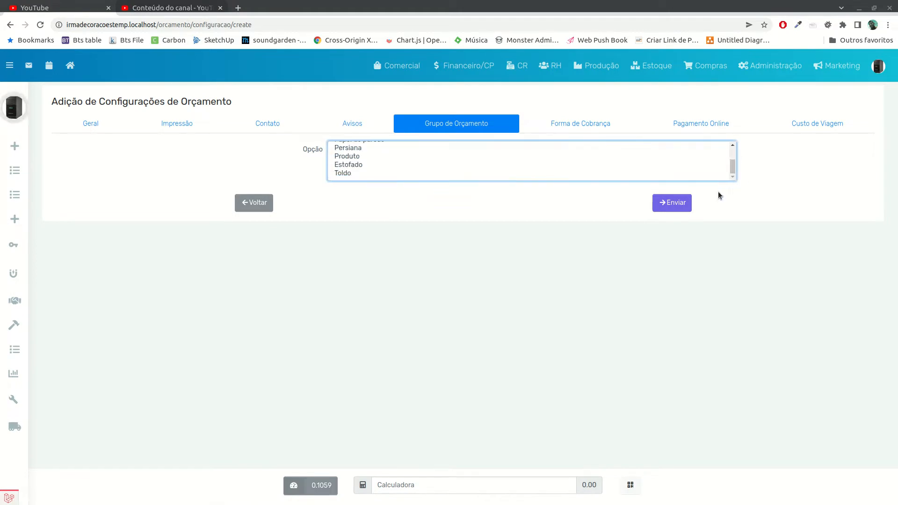
click(346, 174)
ctrl+click(346, 165)
ctrl+click(348, 155)
ctrl+click(347, 147)
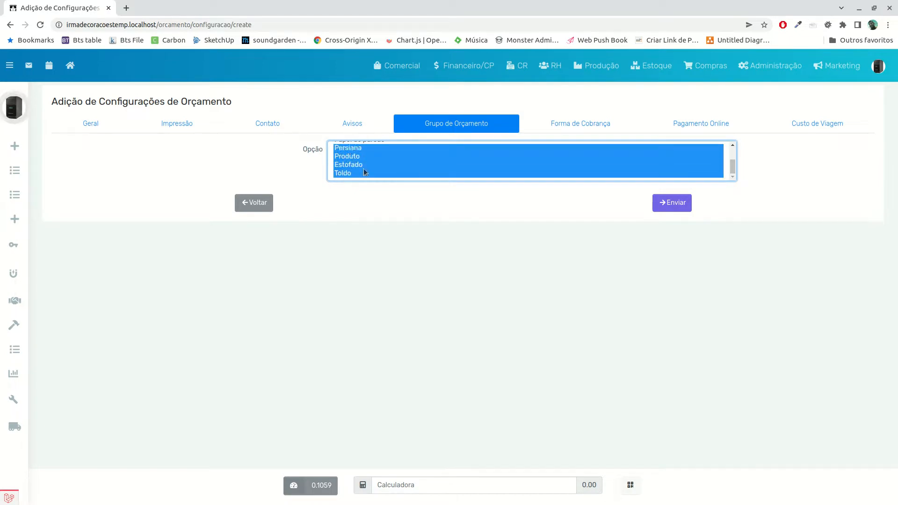
Step: Add Papel de parede, Cortina and Cama to the selected quote groups, leaving Lavanderia out
scroll(356, 172, up, 2)
scroll(348, 178, down, 2)
ctrl+click(348, 158)
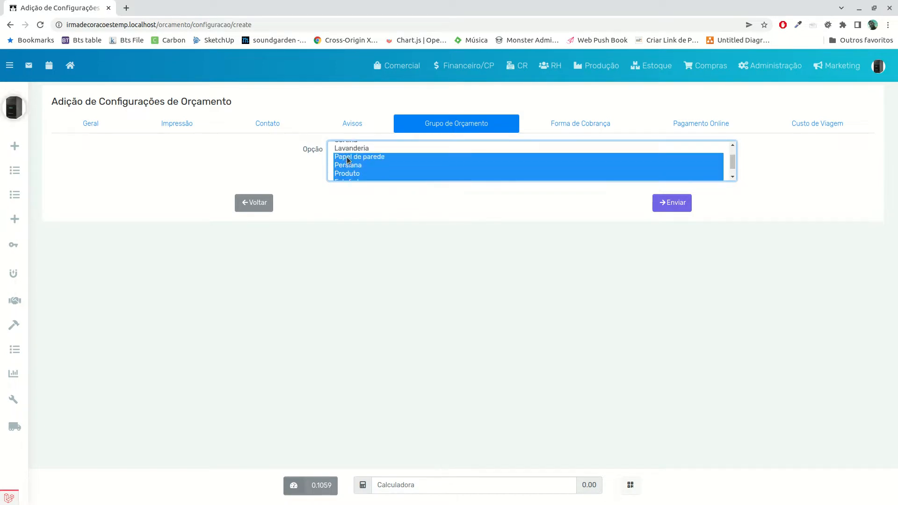
scroll(348, 160, up, 2)
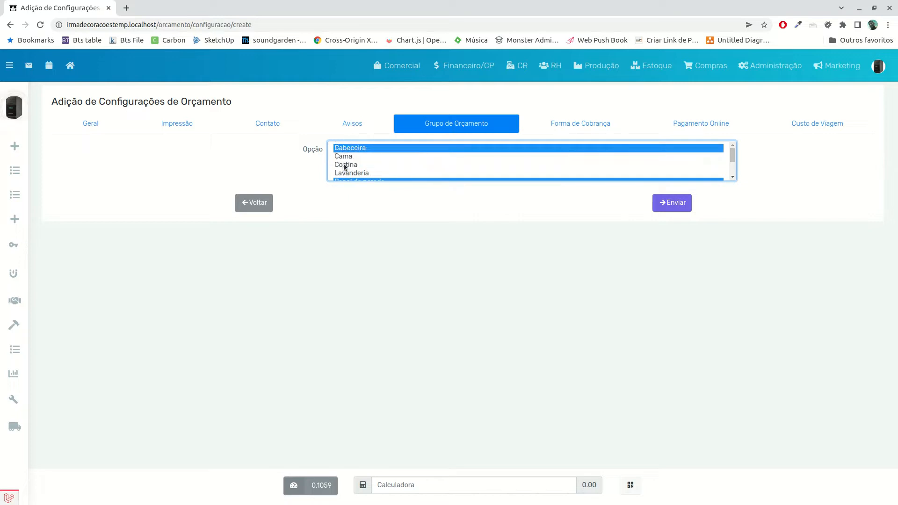
ctrl+click(345, 164)
ctrl+click(344, 156)
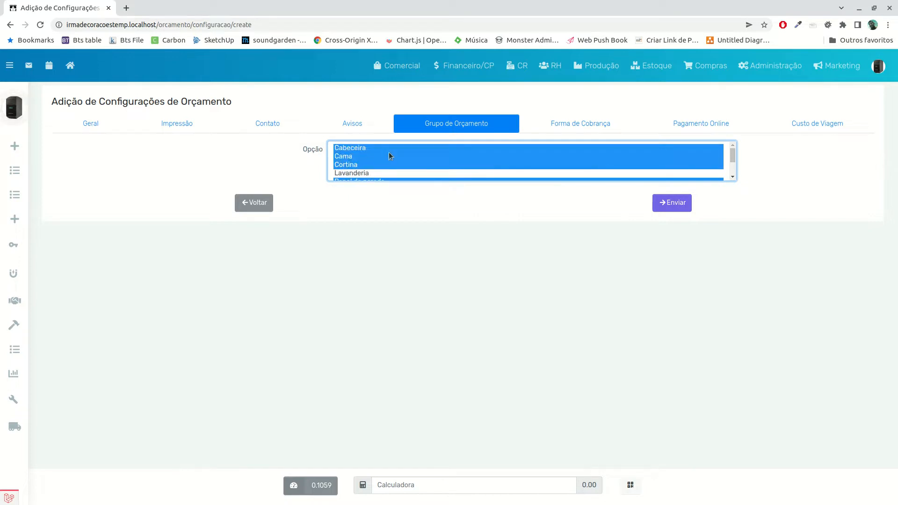
scroll(389, 155, down, 2)
scroll(389, 153, down, 1)
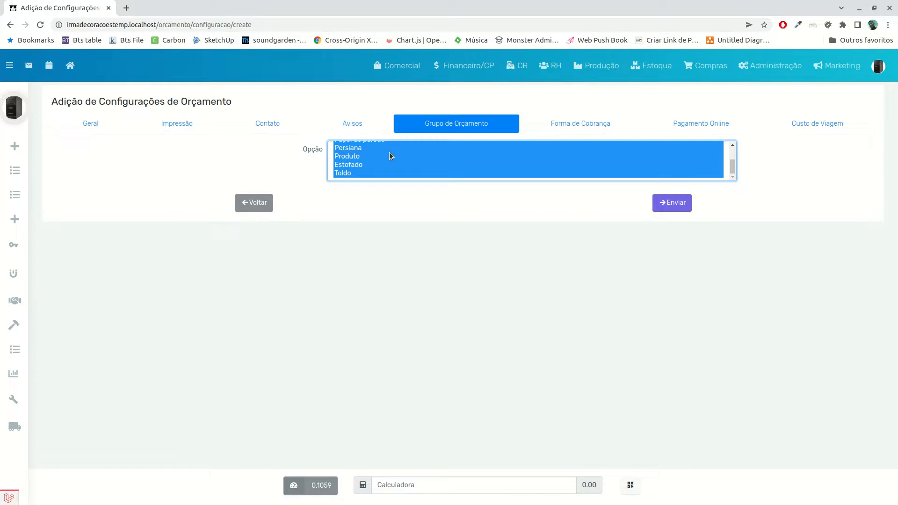
scroll(543, 171, up, 3)
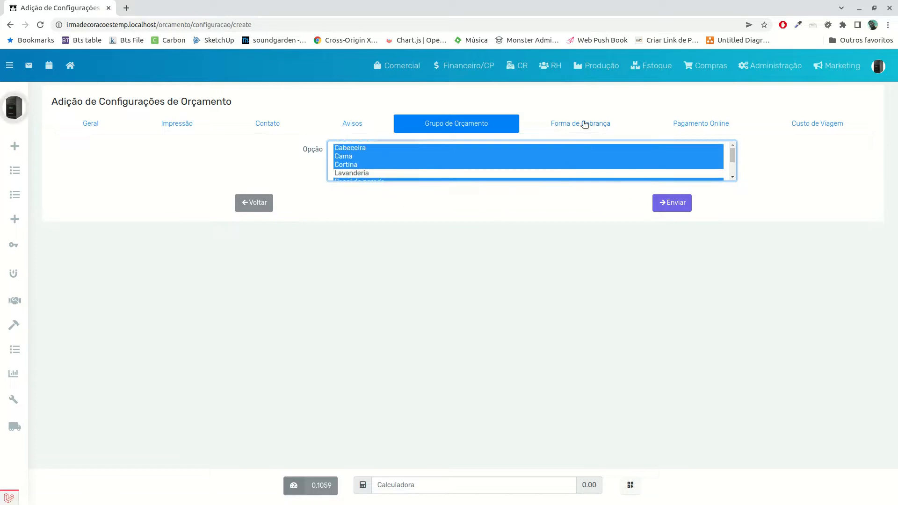
Step: In the Forma de Cobrança settings, set the tax percentage to 10,00% and the sales commission to 3,00%
click(584, 124)
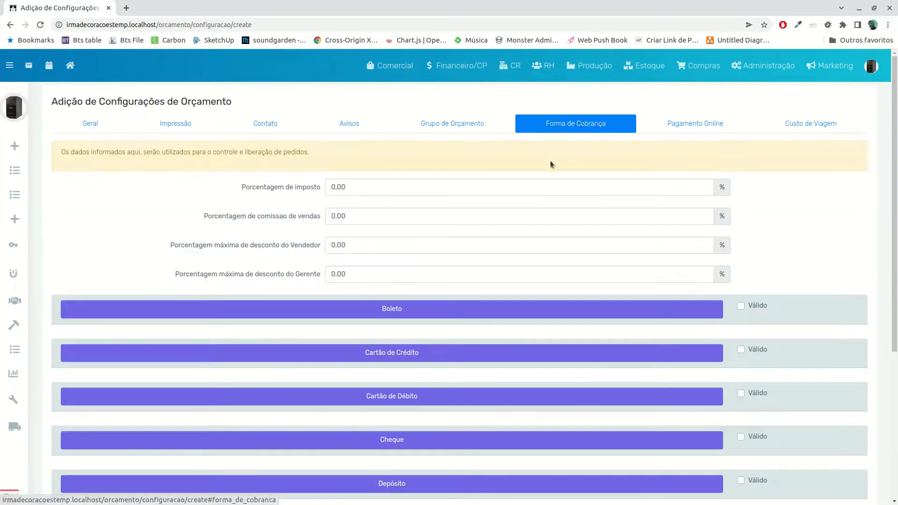
click(251, 187)
text(700)
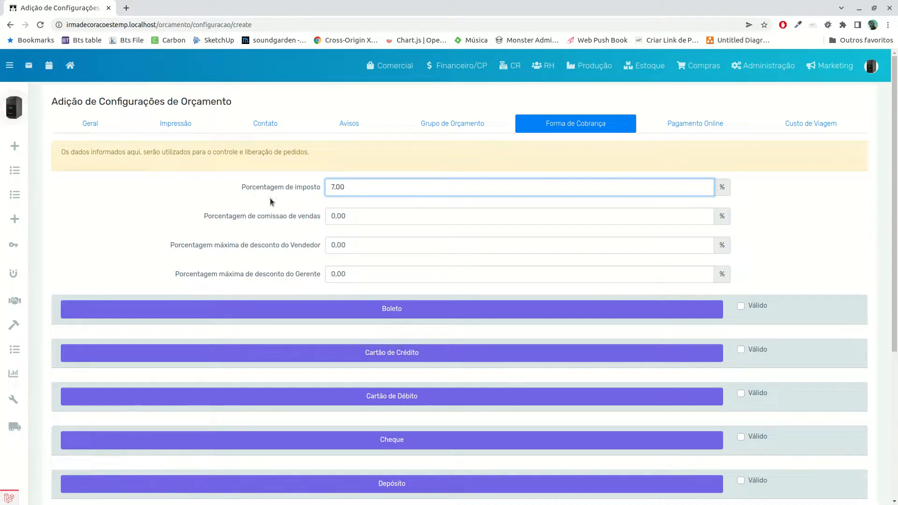
click(356, 215)
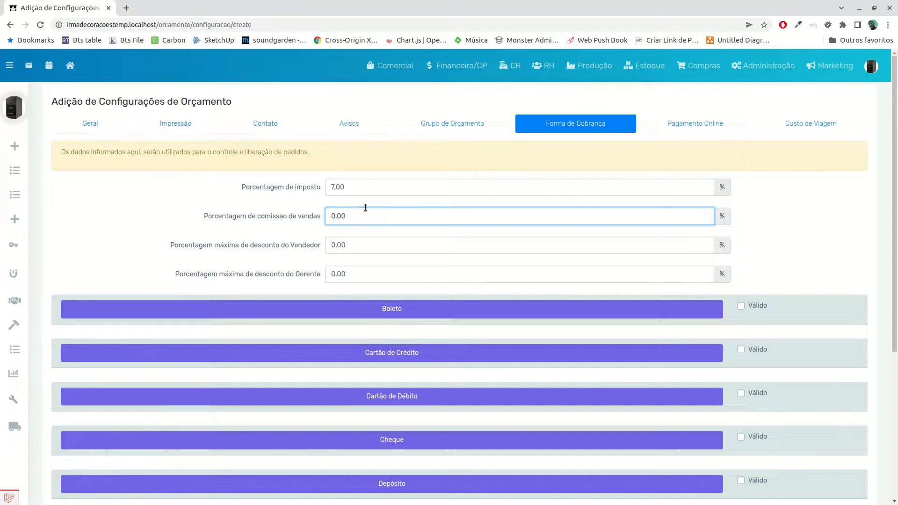
click(360, 193)
text(1000)
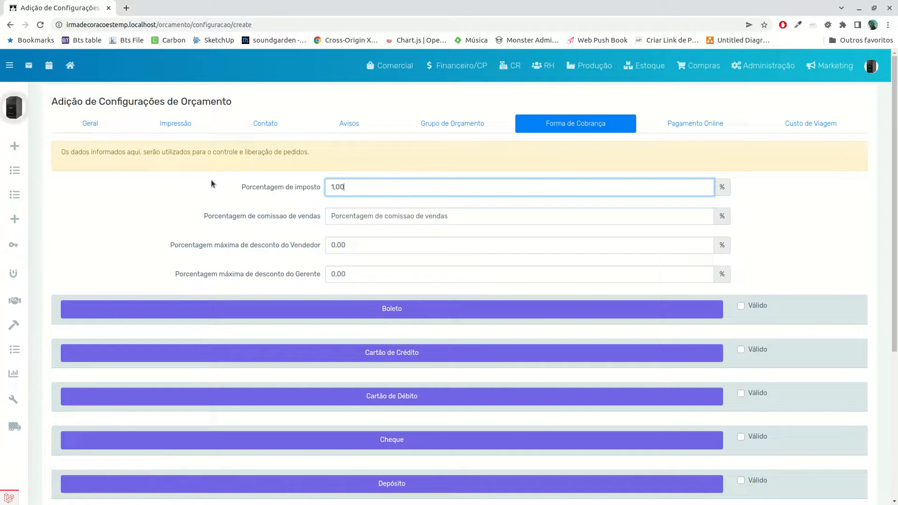
click(362, 219)
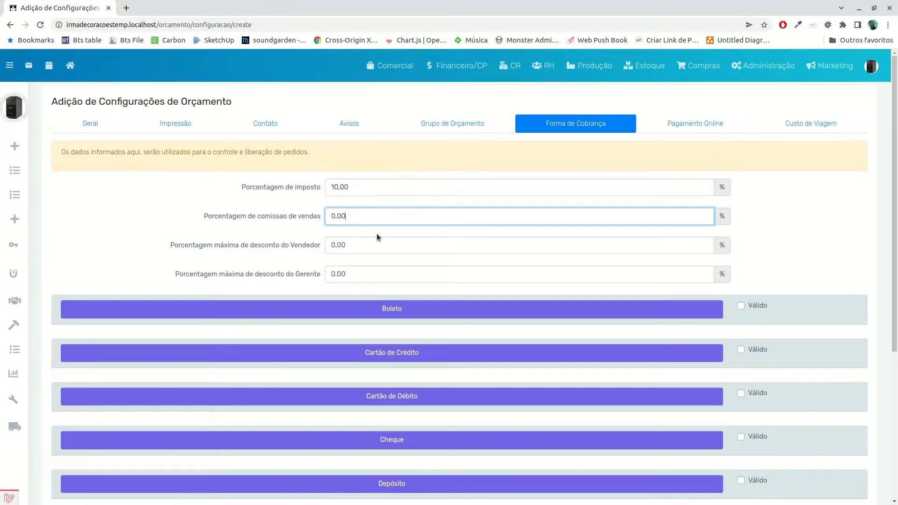
text(30)
Step: Set the maximum discount percentage to 7,00 for the Vendedor and 20,00 for the Gerente
click(368, 241)
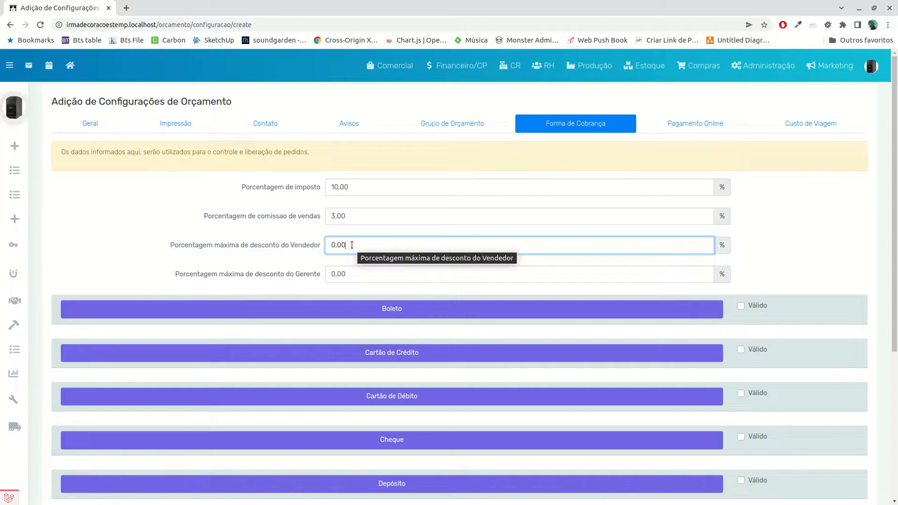
key(ctrl+a)
text(0,0700)
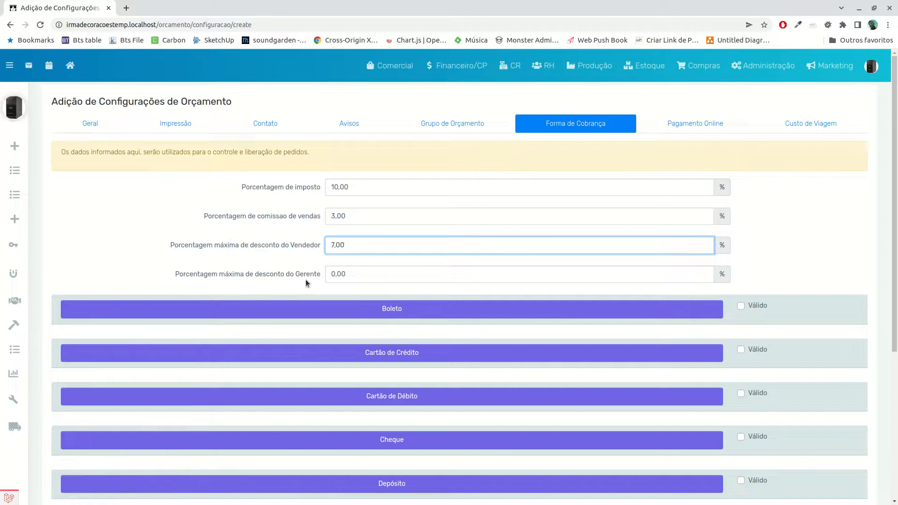
click(358, 275)
text(20,00)
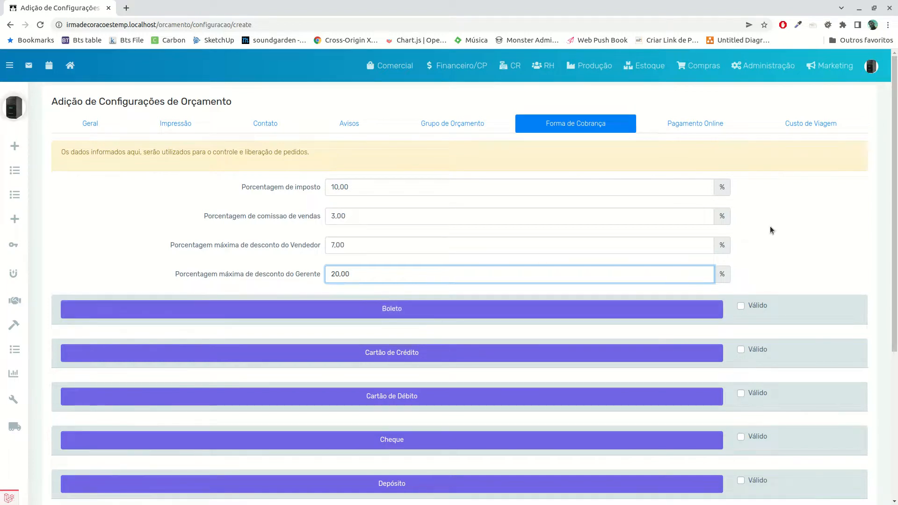
Step: Mark all eight payment methods as Válido, from Boleto and Cartão de Crédito through Doação and Permuta
scroll(769, 233, down, 3)
scroll(770, 232, down, 2)
scroll(760, 211, up, 1)
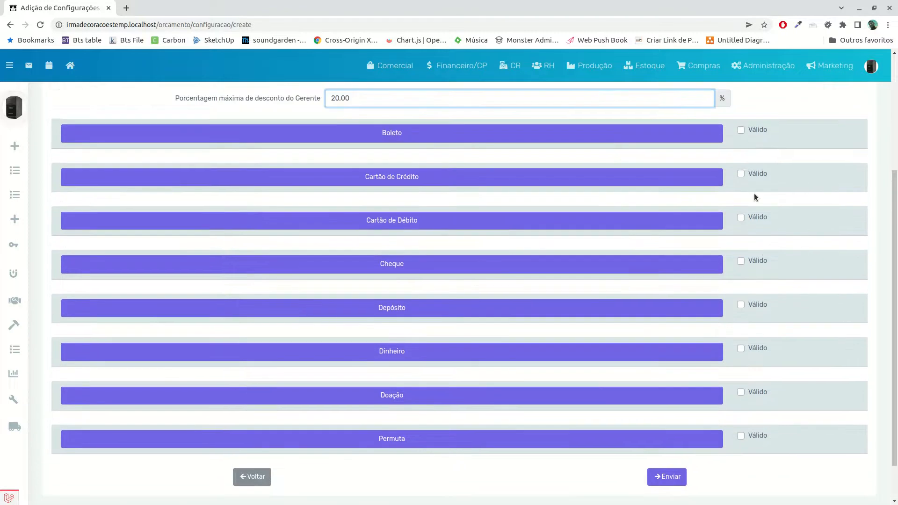
click(741, 130)
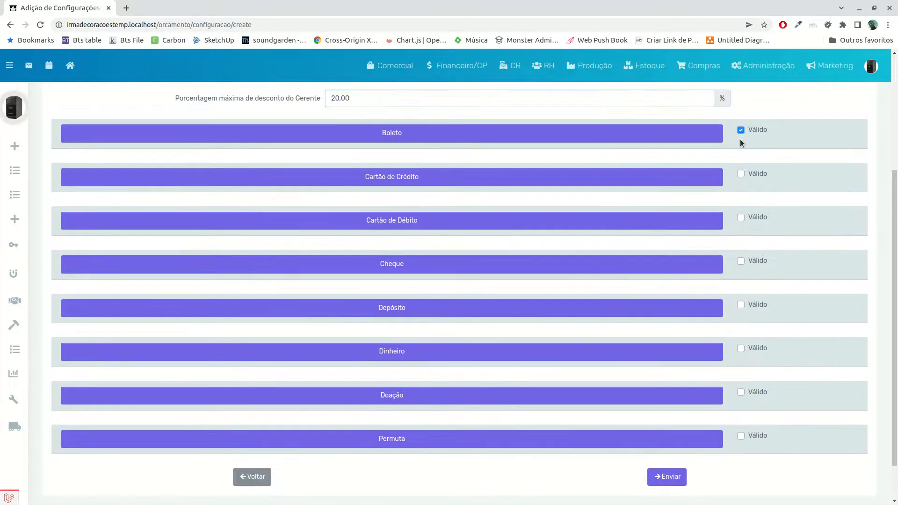
click(741, 174)
click(741, 217)
click(740, 262)
click(742, 305)
click(740, 349)
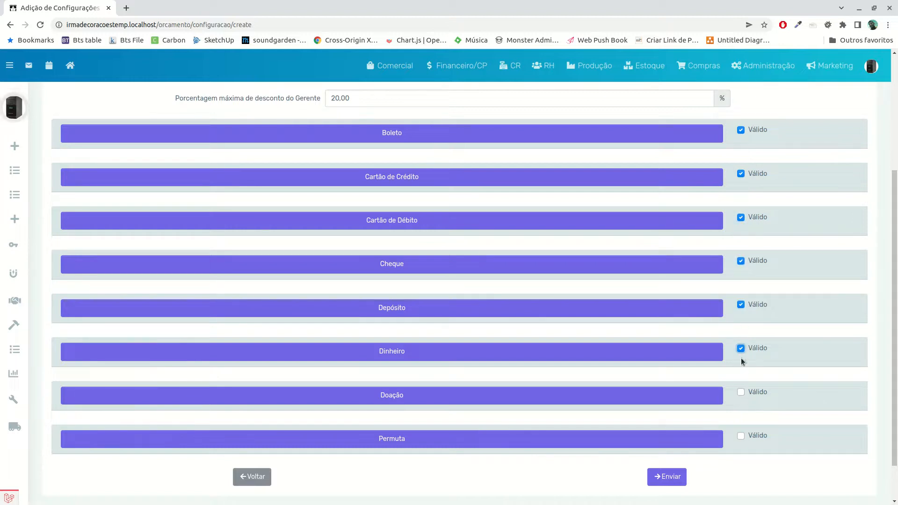
click(741, 393)
click(740, 437)
Step: In the Captação options of Boleto, enable Motoboy with a fixed cost of 25,00 and enable Na Empresa
scroll(652, 276, up, 2)
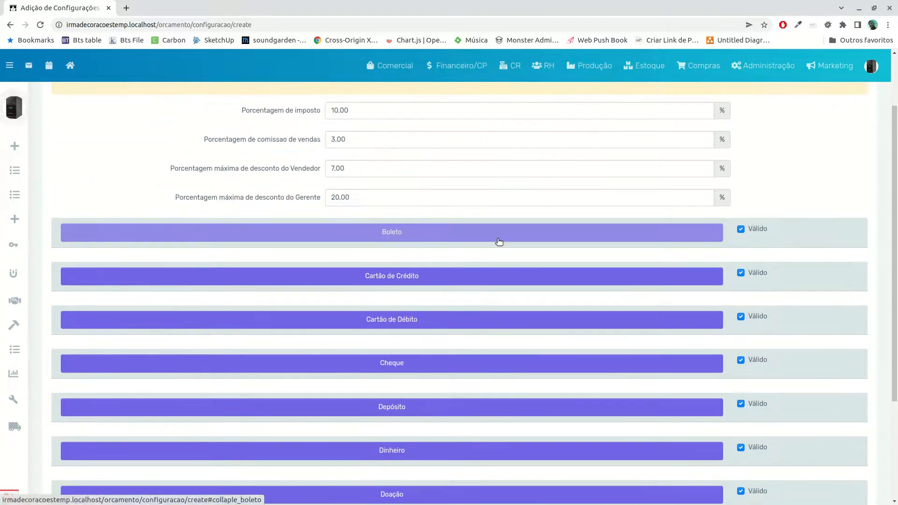
click(500, 241)
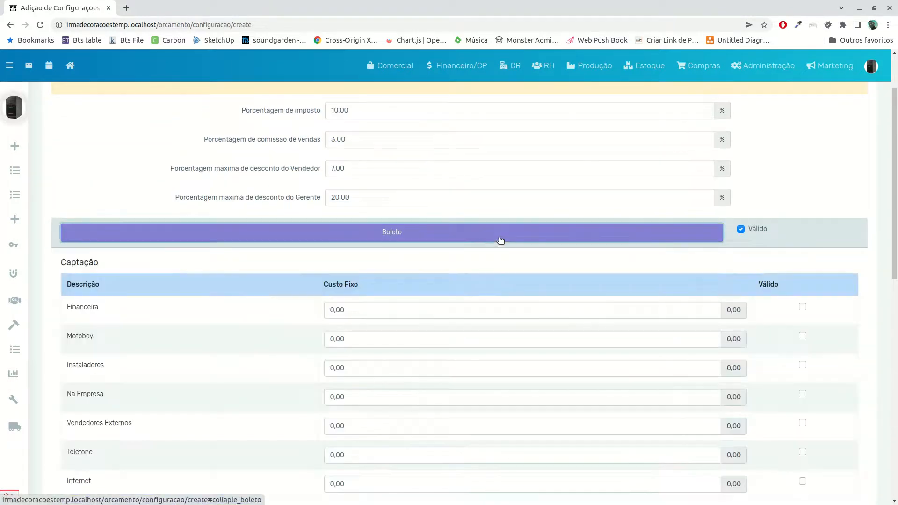
scroll(456, 267, down, 2)
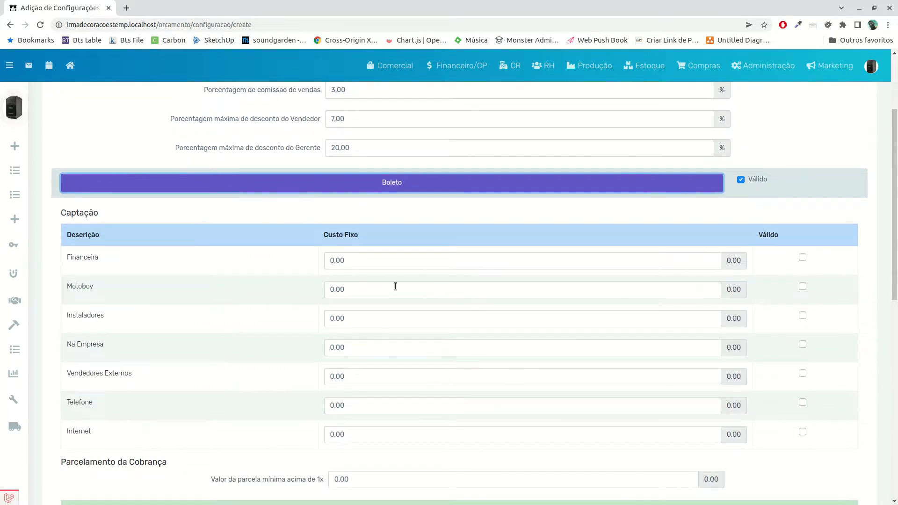
scroll(395, 287, down, 4)
scroll(337, 378, up, 4)
drag(354, 290, 289, 280)
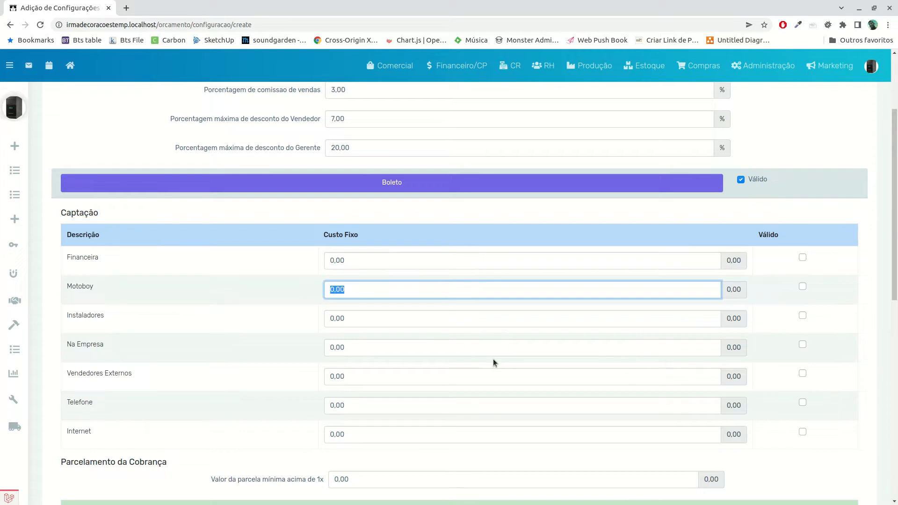
text(2500)
click(803, 286)
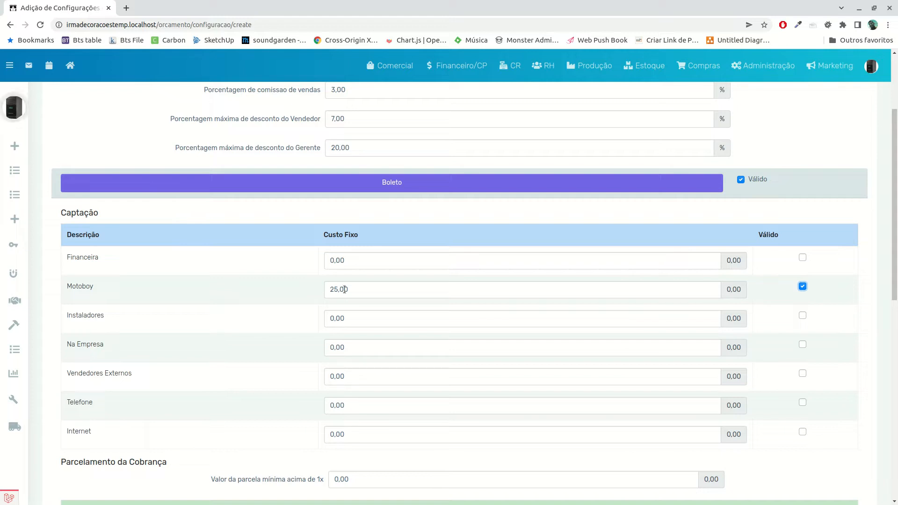
click(803, 345)
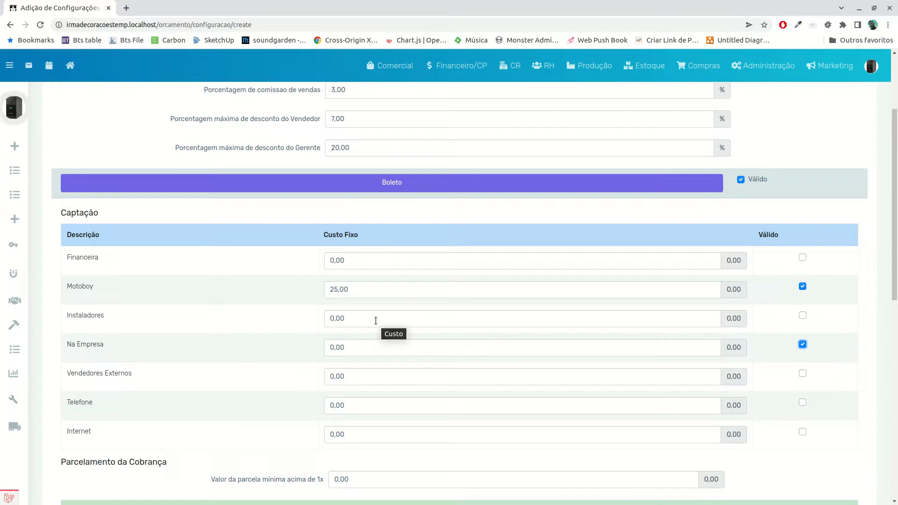
Step: Set the Boleto minimum instalment value above 1x to 100,00 and extend the instalment table to three rows
scroll(376, 321, down, 4)
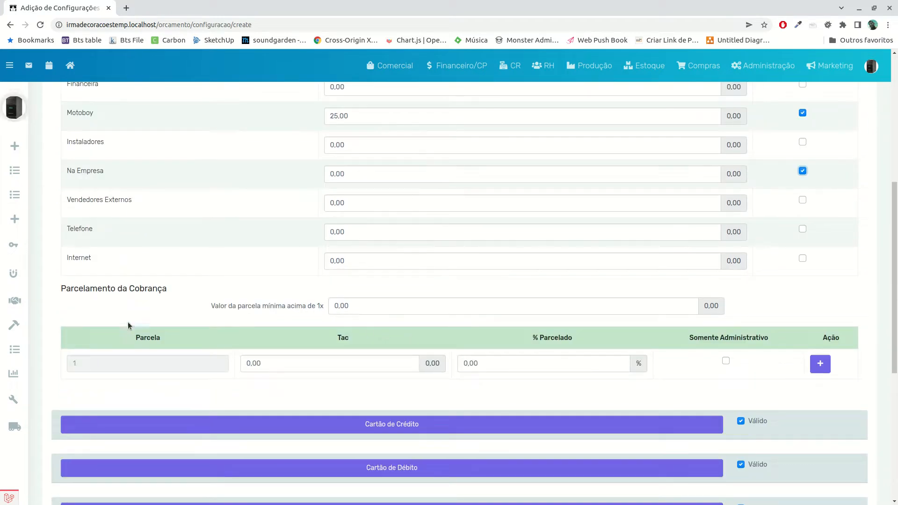
click(361, 306)
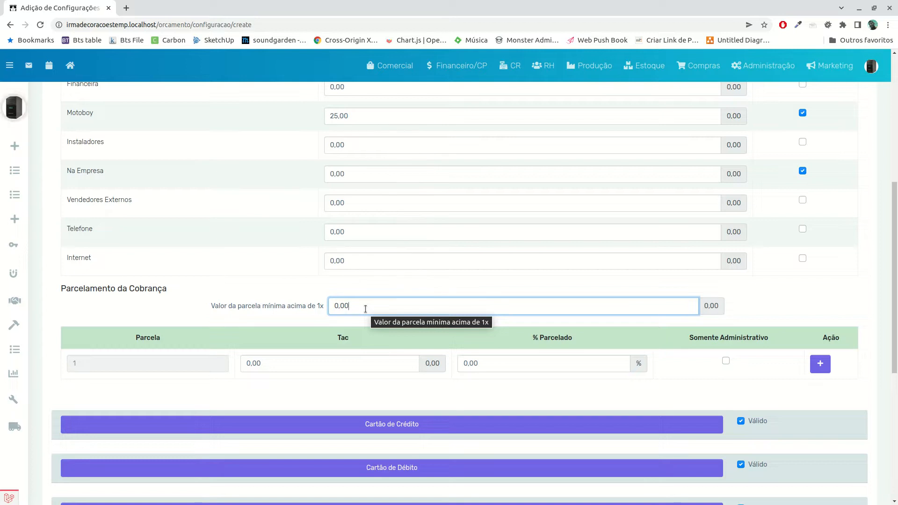
text(100,00)
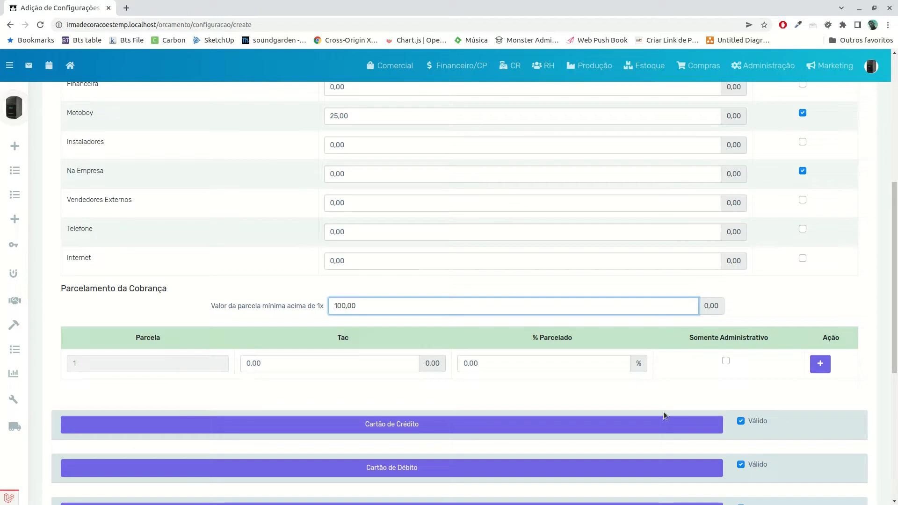
click(822, 368)
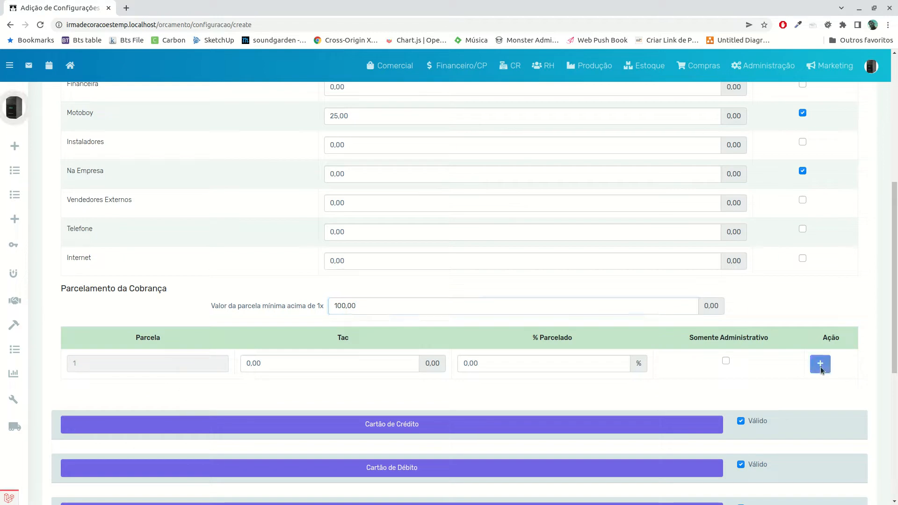
click(787, 393)
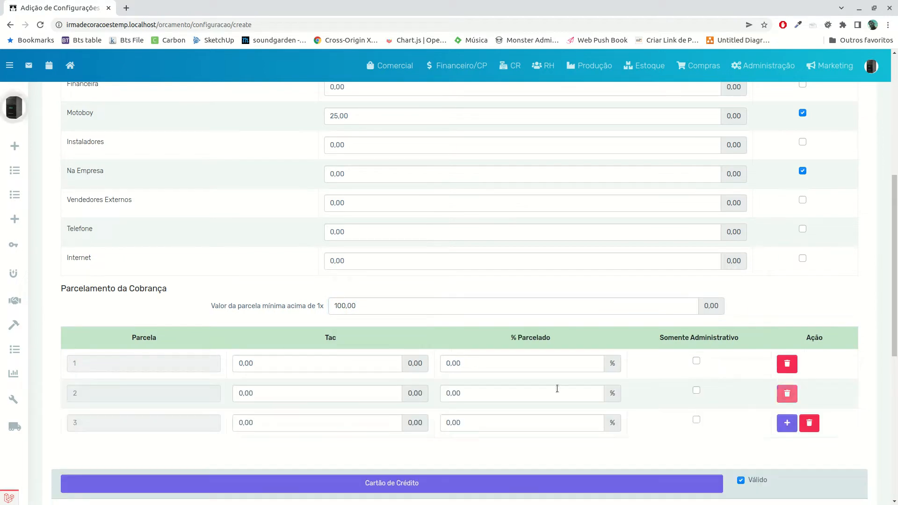
Step: Set the Tac of the three Boleto instalments to 7,00, 13,00 and 20,00 respectively
scroll(280, 347, down, 2)
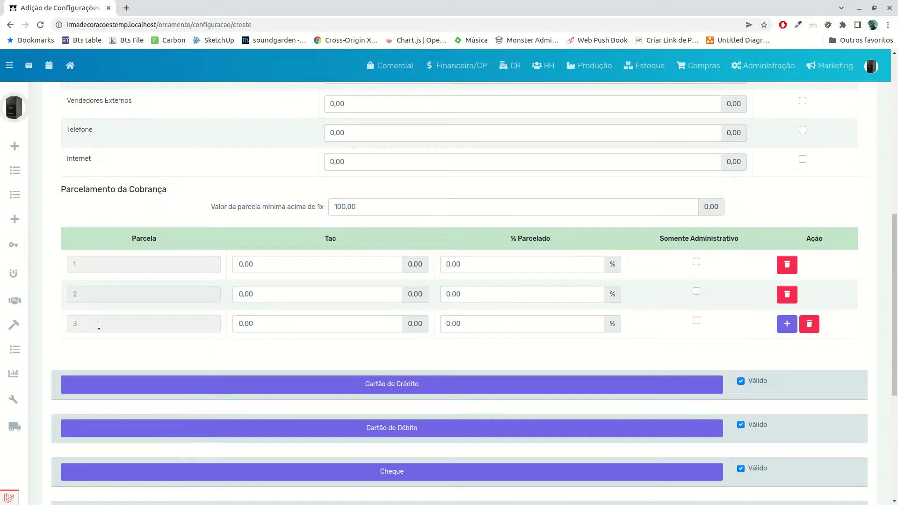
click(271, 263)
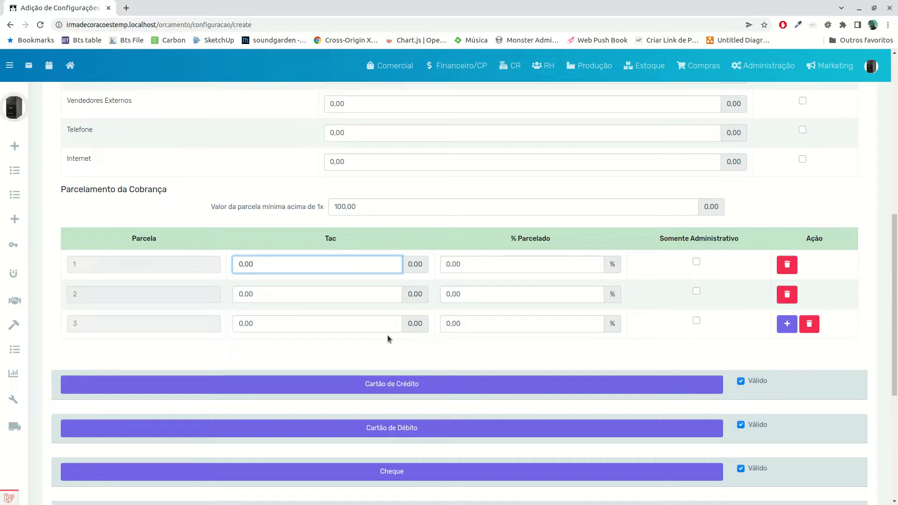
text(7)
click(303, 294)
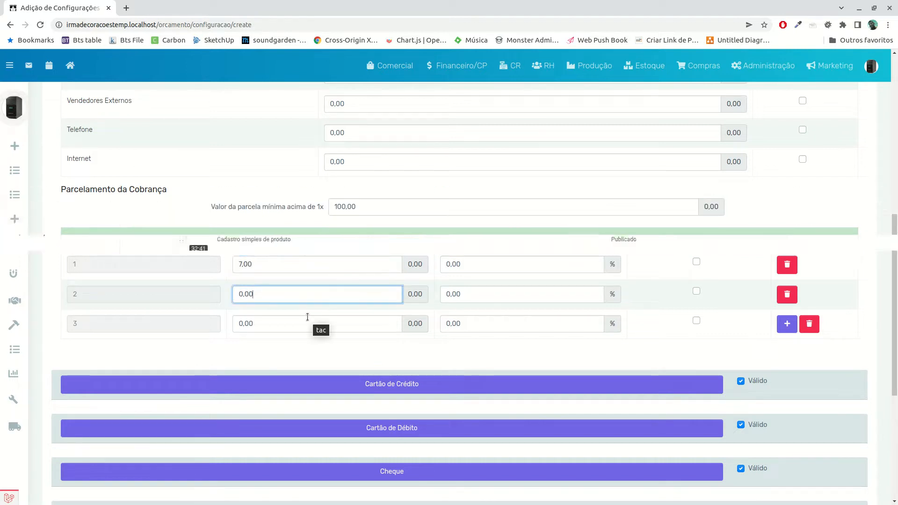
text(1300)
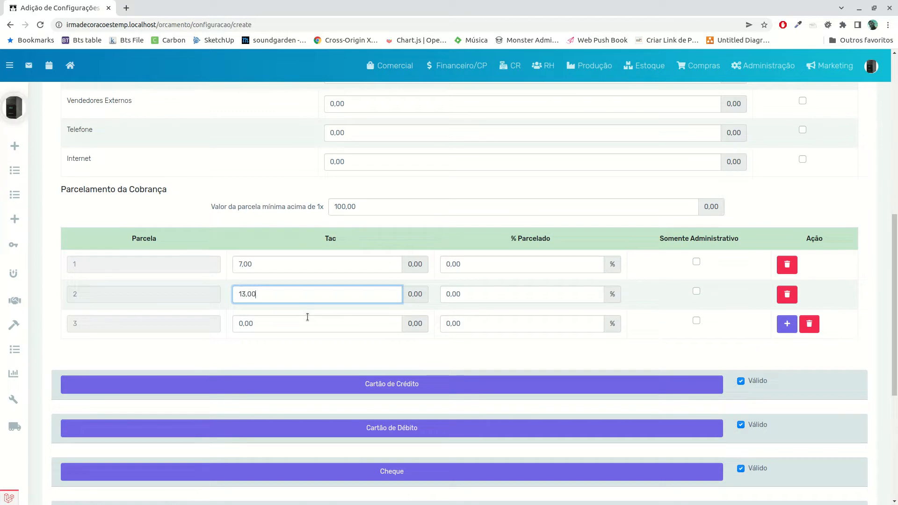
click(280, 328)
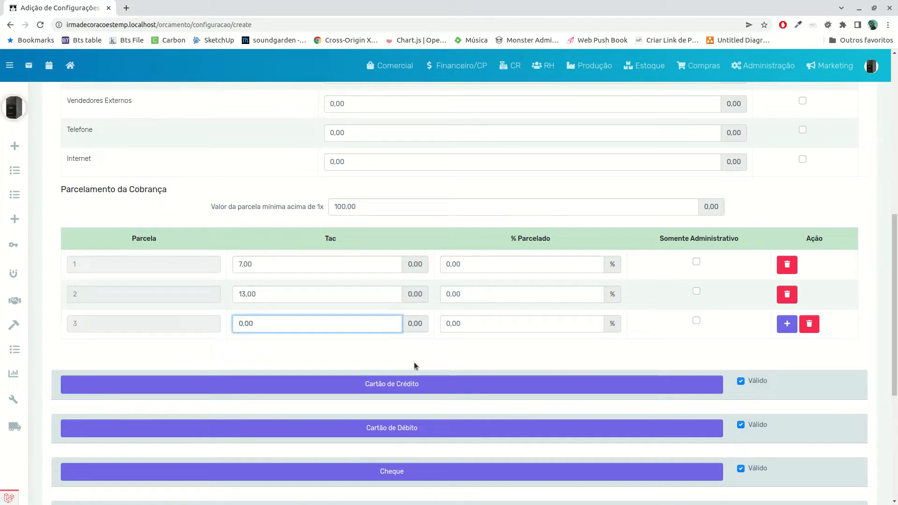
text(20,00)
Step: Leave % Parcelado blank for Boleto instalment 1 and set it to 2,00 for instalment 2 and 4,00 for instalment 3
click(577, 265)
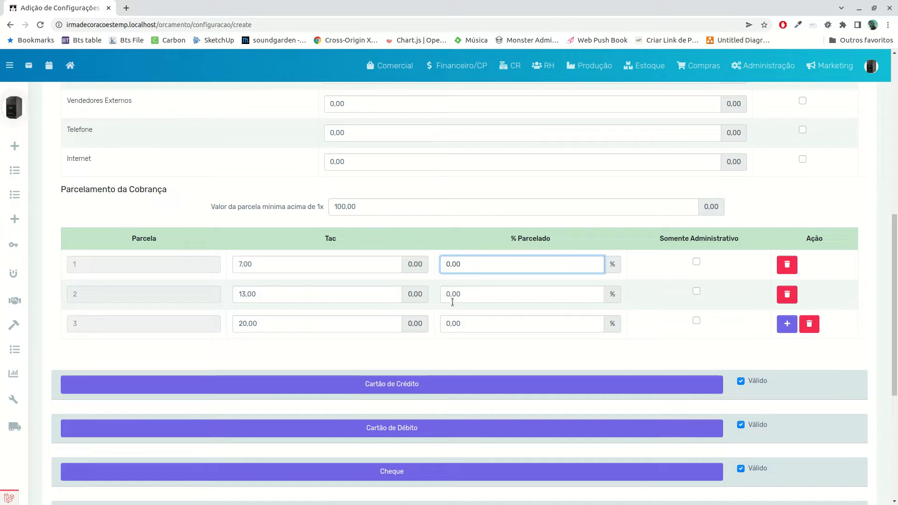
click(467, 293)
text(2,00)
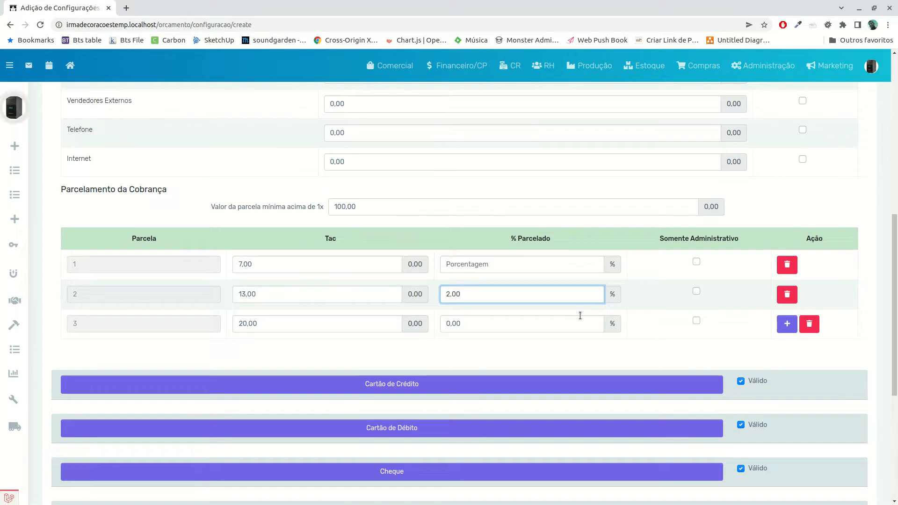
click(475, 324)
text(40)
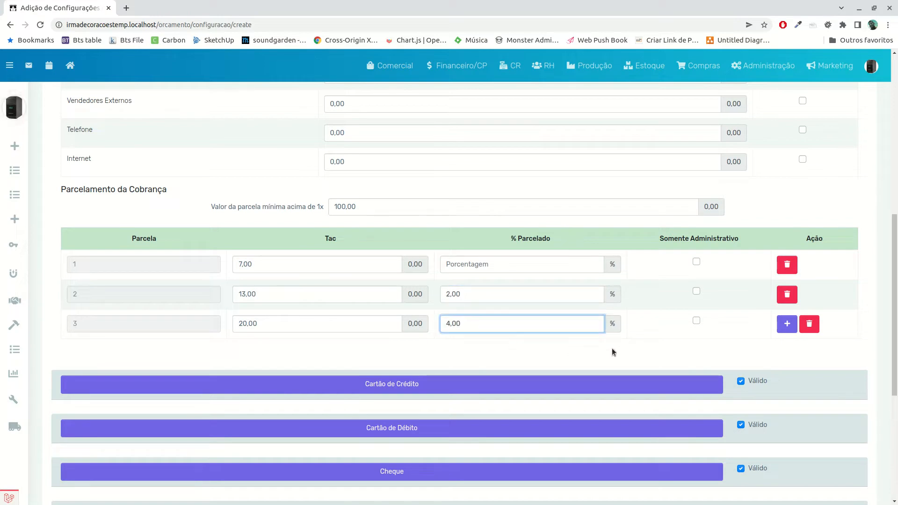
click(647, 345)
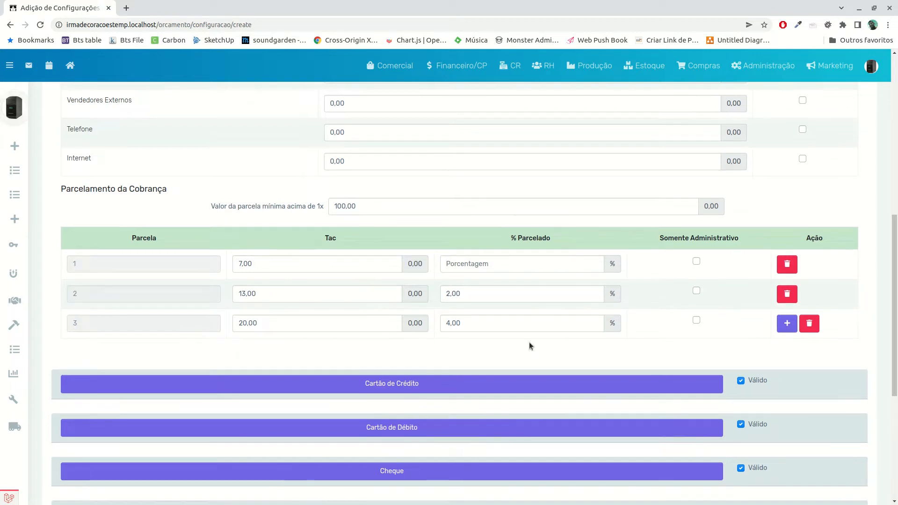
Step: Examine the Captação and instalment options of Cartão de Crédito and Cartão de Débito, and collapse both sections
scroll(531, 328, down, 4)
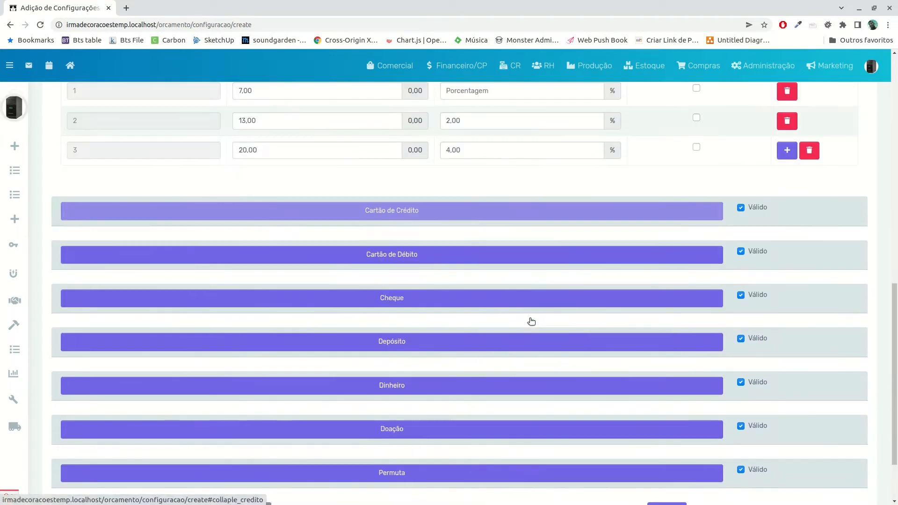
click(497, 212)
scroll(505, 262, down, 4)
click(454, 375)
scroll(457, 365, down, 6)
scroll(457, 362, down, 3)
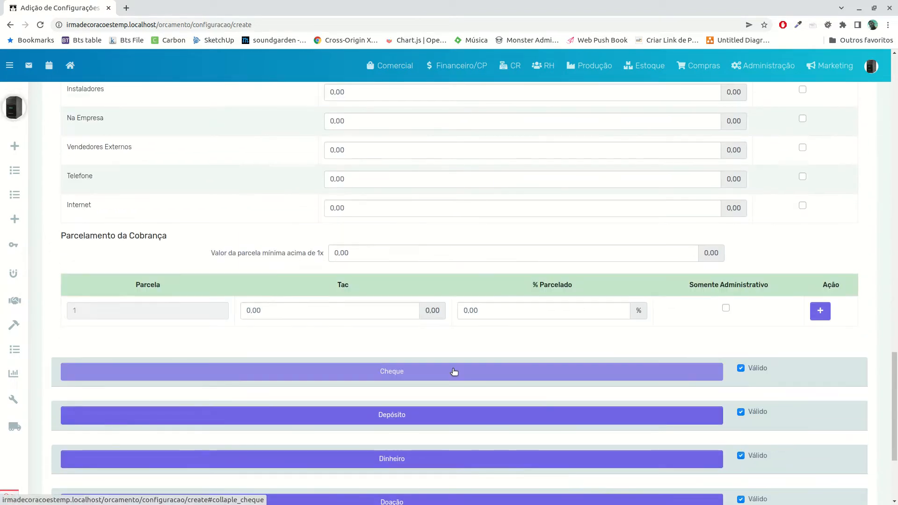
scroll(461, 351, down, 1)
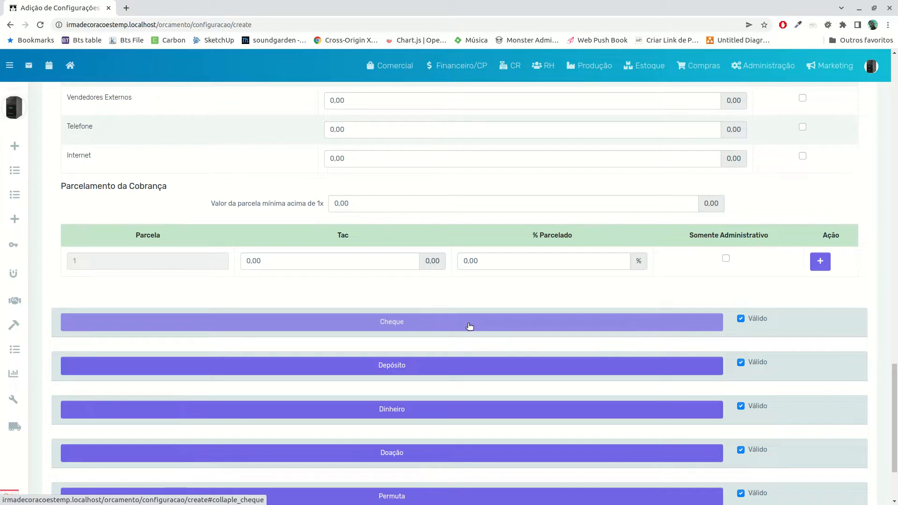
scroll(469, 326, up, 4)
scroll(469, 324, up, 3)
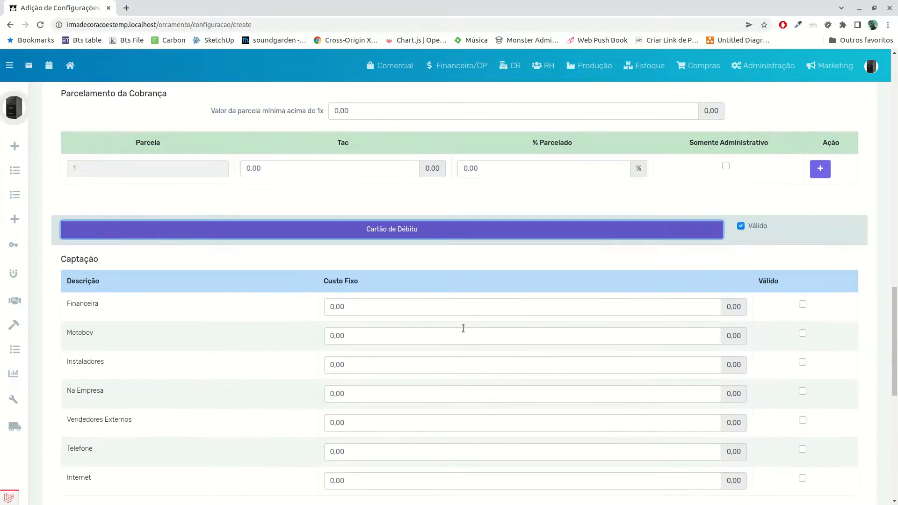
click(412, 231)
scroll(449, 267, up, 3)
scroll(444, 275, up, 5)
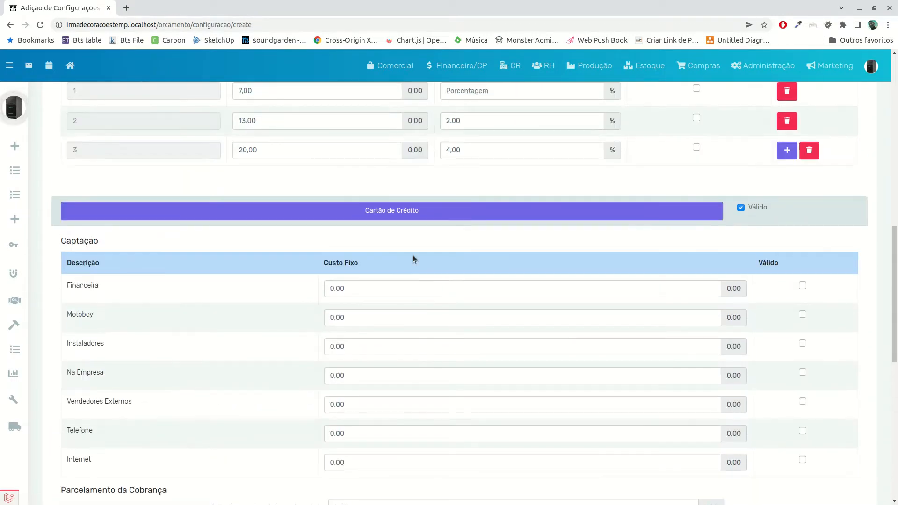
click(405, 214)
scroll(462, 264, up, 1)
scroll(462, 268, down, 3)
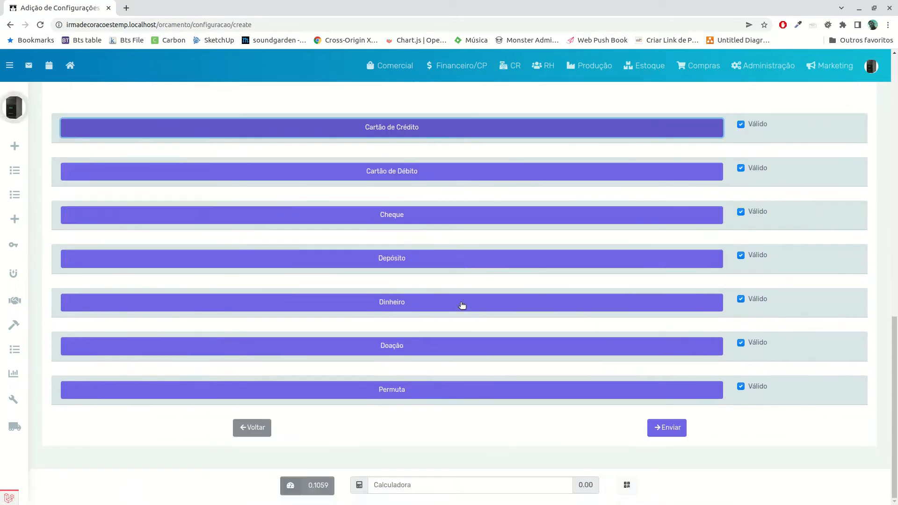
Step: Look at the Captação options of the Doação payment method and collapse its section
scroll(459, 286, up, 6)
scroll(484, 278, down, 5)
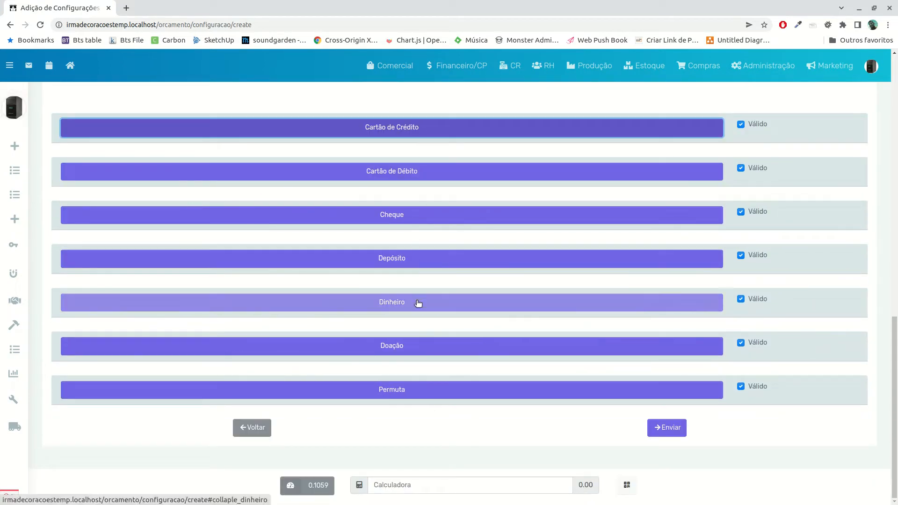
click(416, 344)
scroll(416, 327, down, 2)
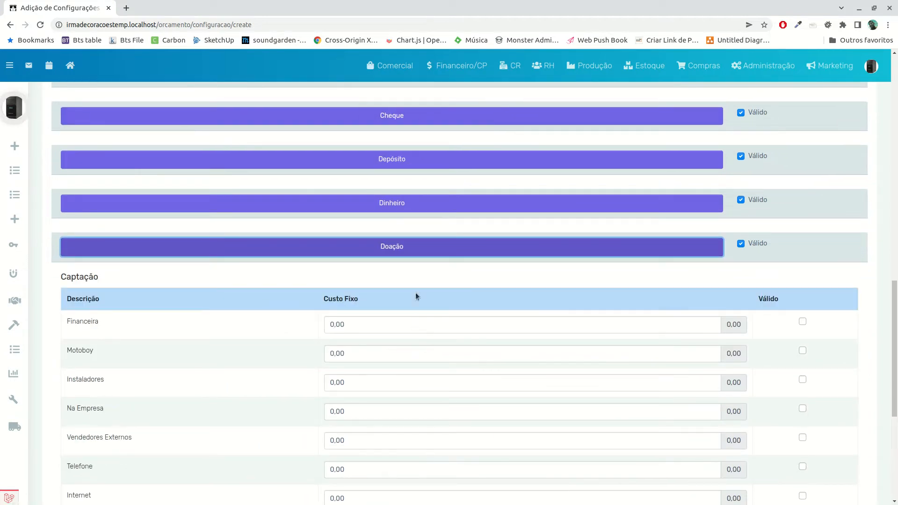
click(410, 251)
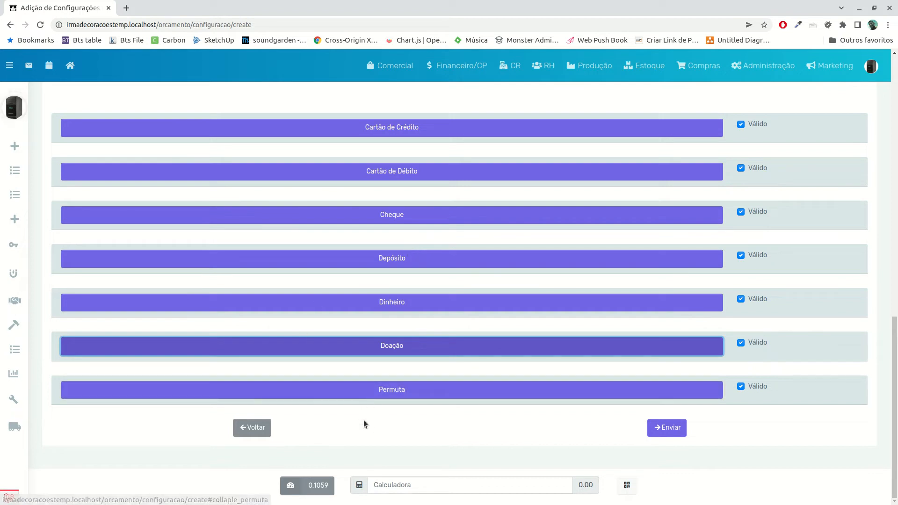
Step: Check the Pagamento Online settings, and in Custo de Viagem set Valor do Combustível to 7,50 and Valor da Alimentação to 30,00
scroll(383, 376, up, 15)
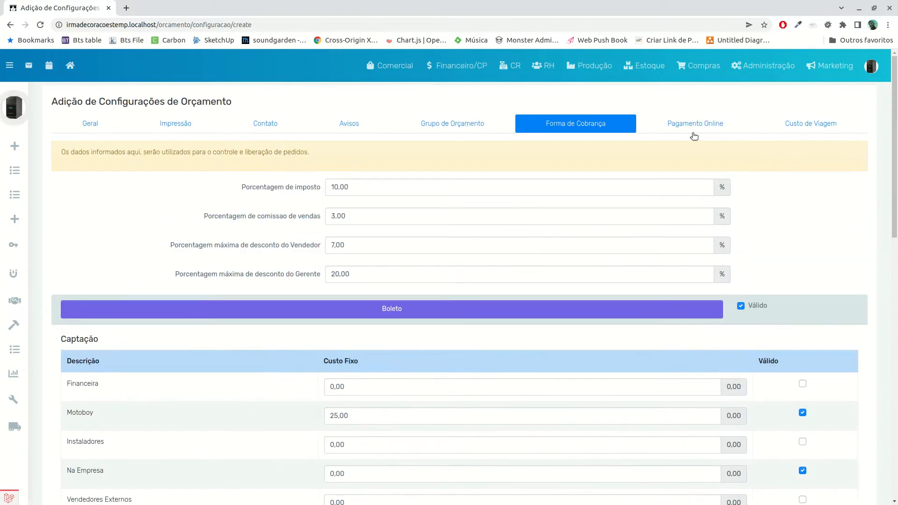
click(694, 126)
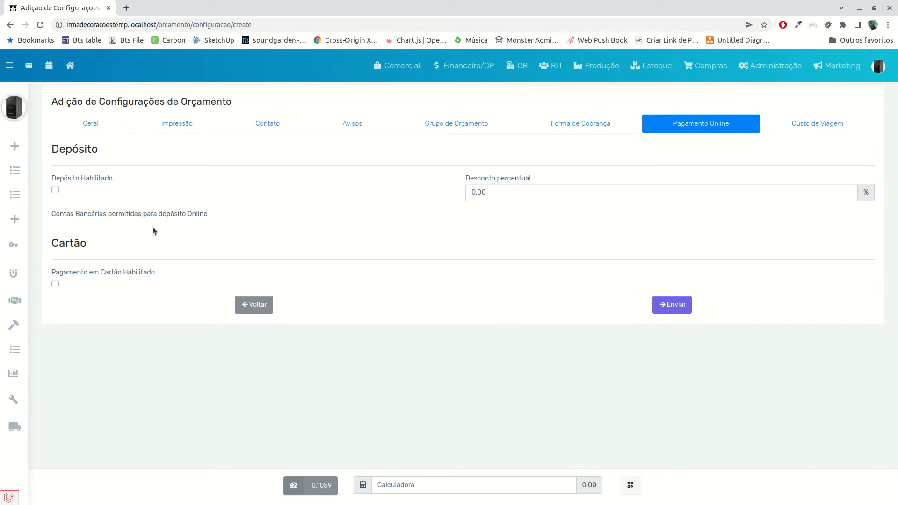
click(814, 124)
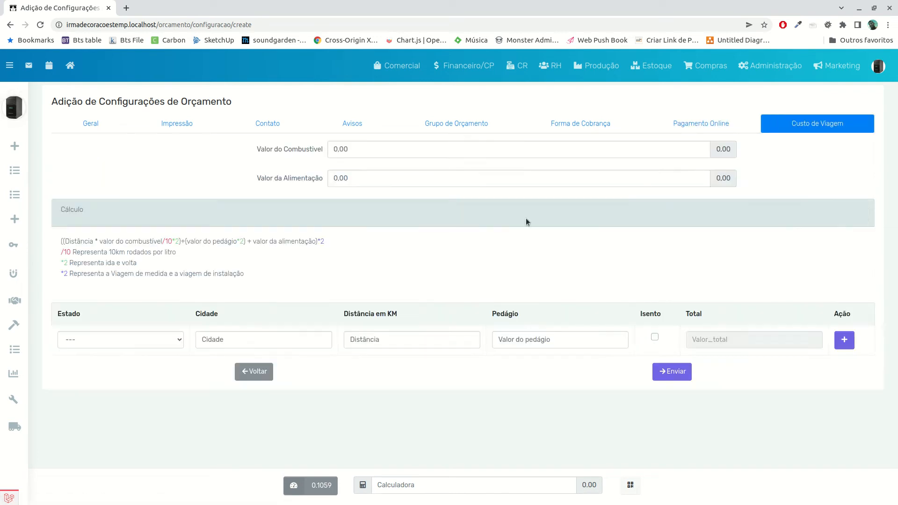
click(378, 149)
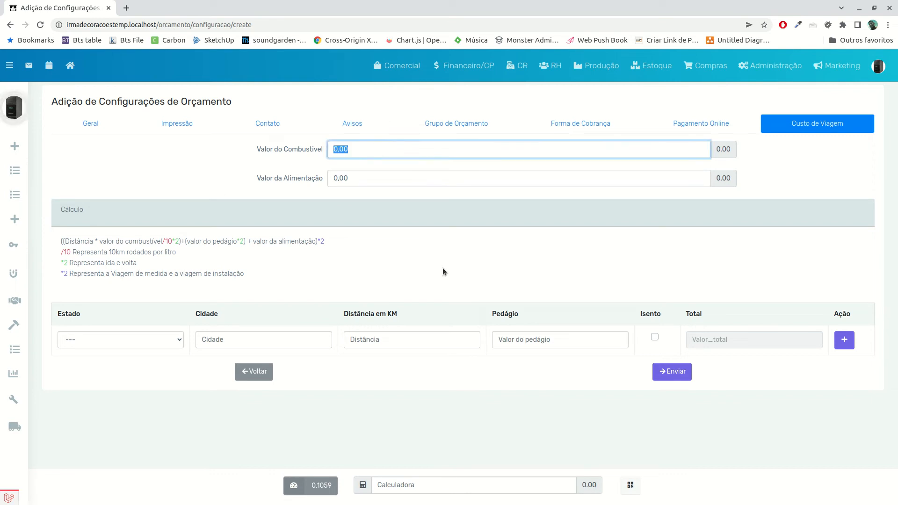
text(750)
click(355, 177)
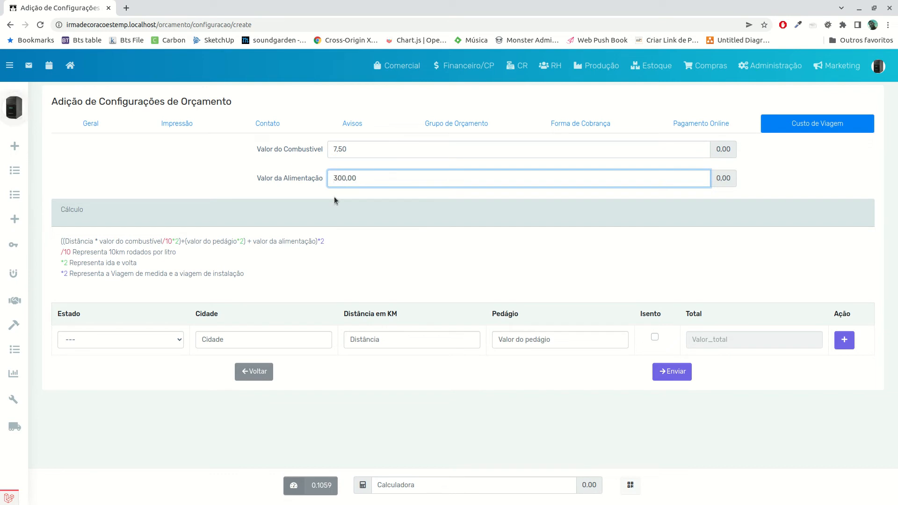
key(Delete)
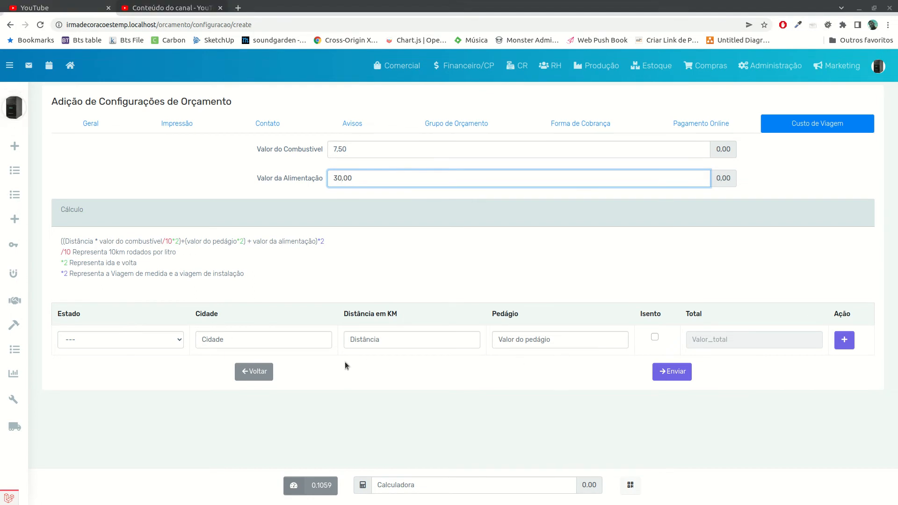
Step: Choose Paraná as the state and Guarapuava as the city in the travel cost table
click(122, 337)
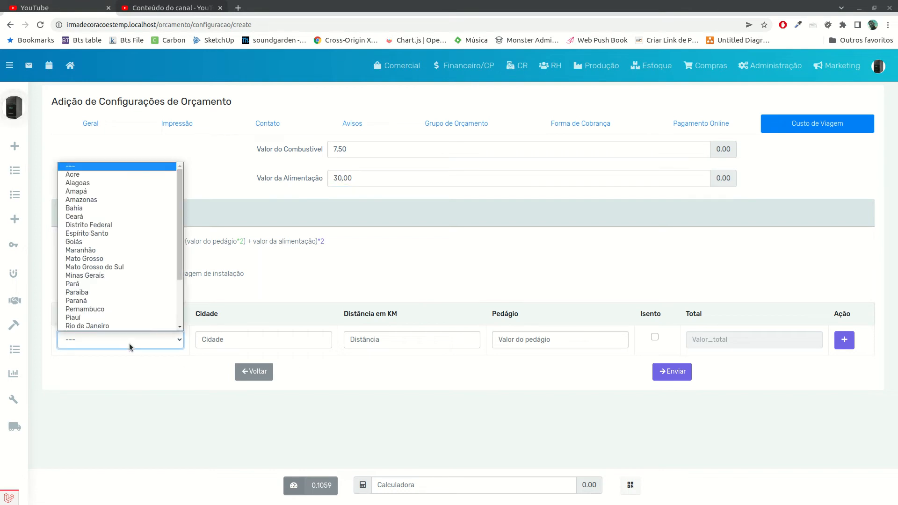
text(paraiba)
key(Down)
key(Return)
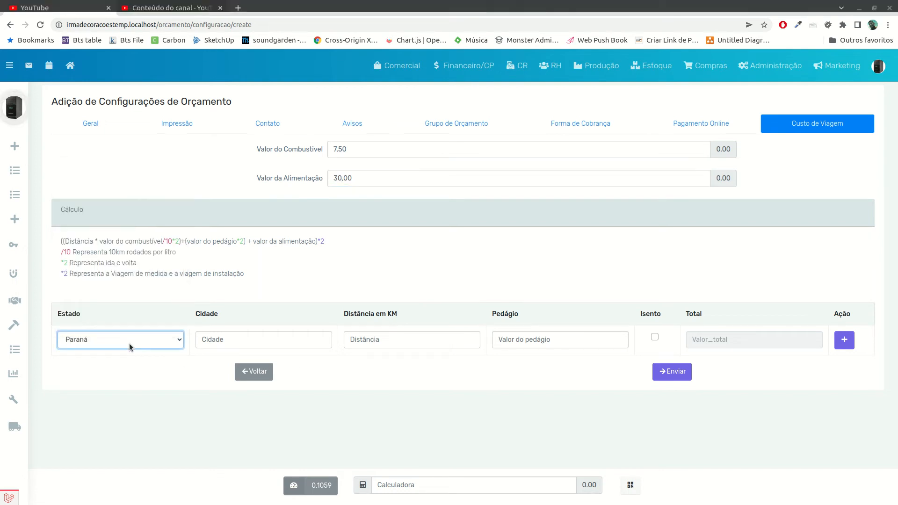
click(252, 340)
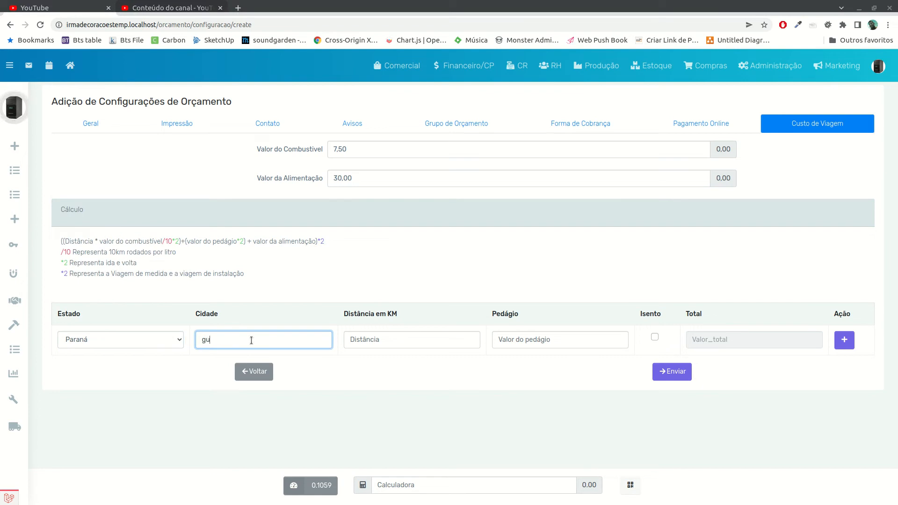
text(guarapu)
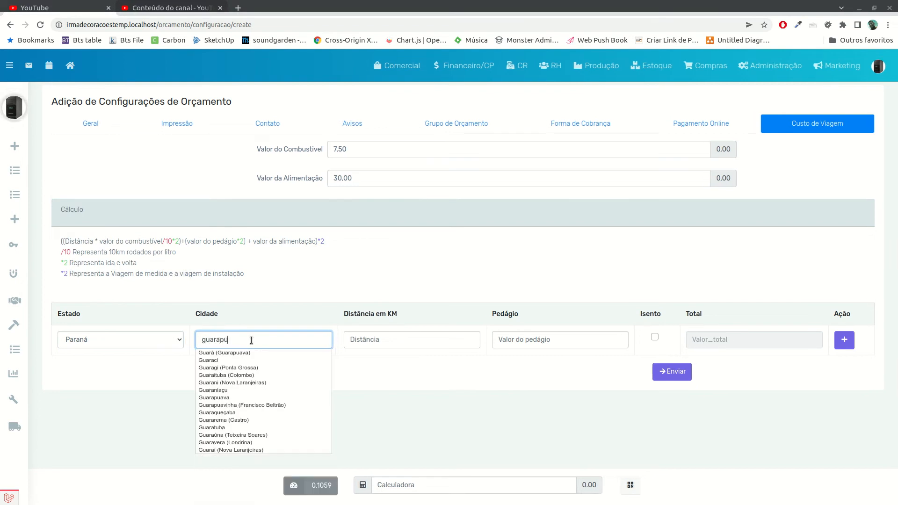
key(Down)
key(Return)
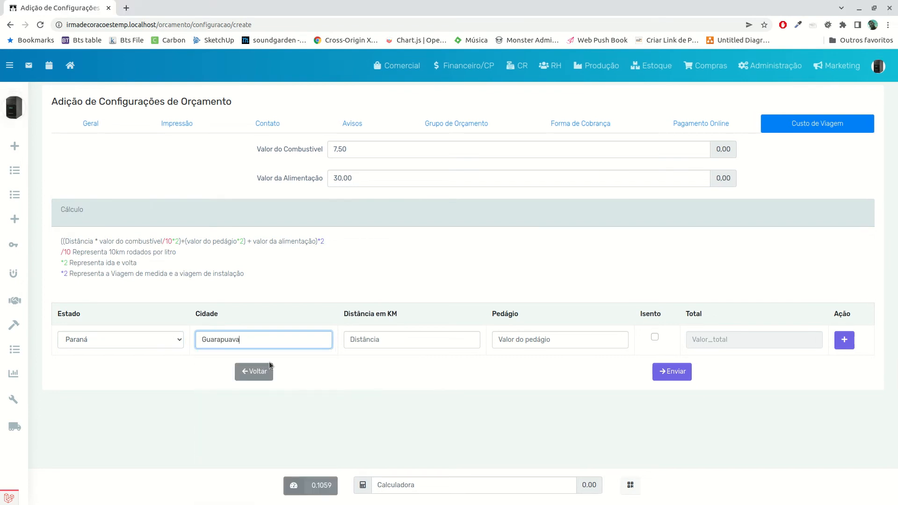
Step: Set the Guarapuava distance to 200 km and its toll to 5, and submit the quote configuration
key(Tab)
text(200)
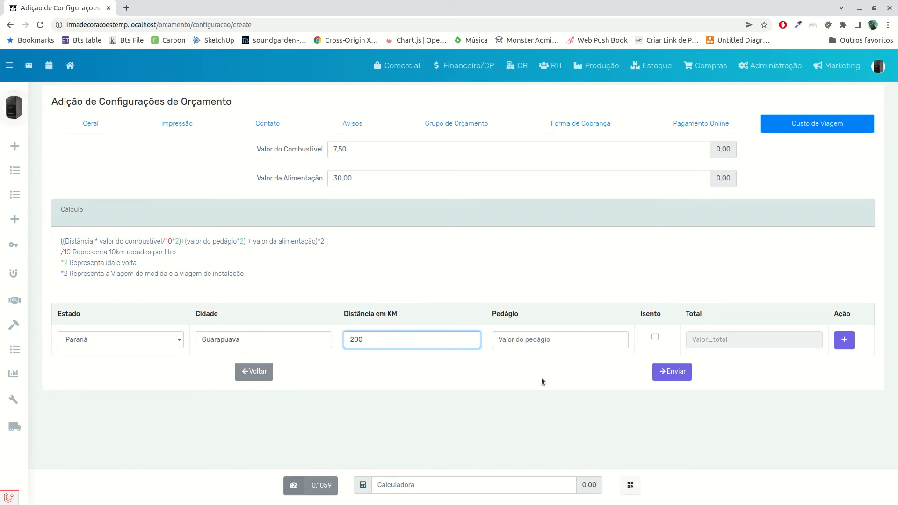
key(Tab)
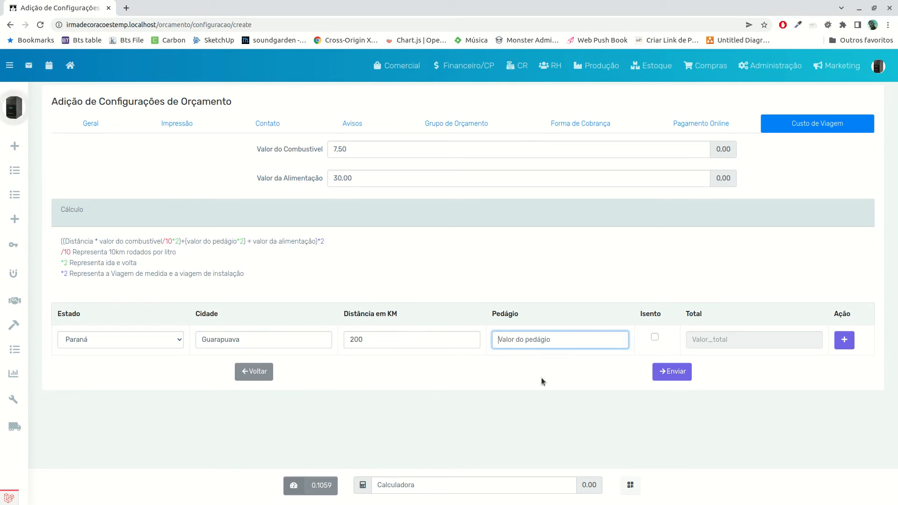
text(5)
click(565, 364)
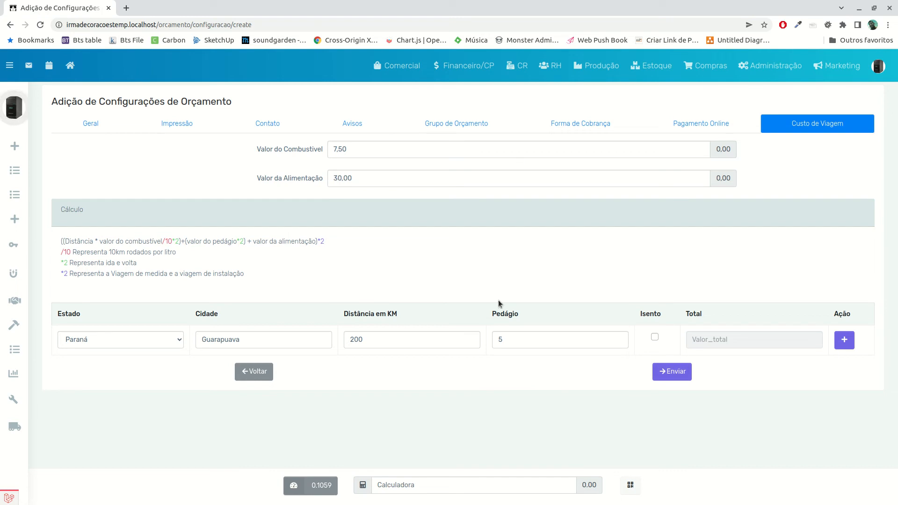
click(673, 372)
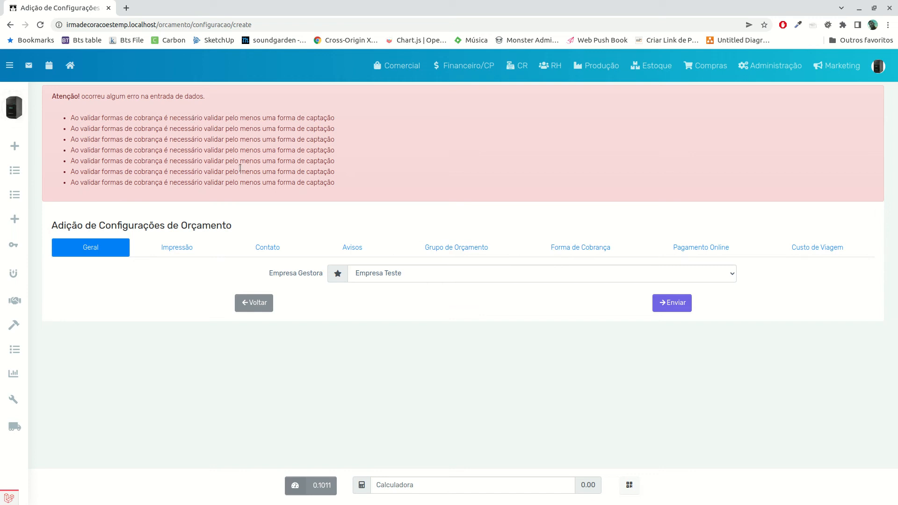
Step: In Forma de Cobrança, unmark Válido for all payment methods, from Permuta and Doação through Cartão de Crédito and Boleto
click(580, 250)
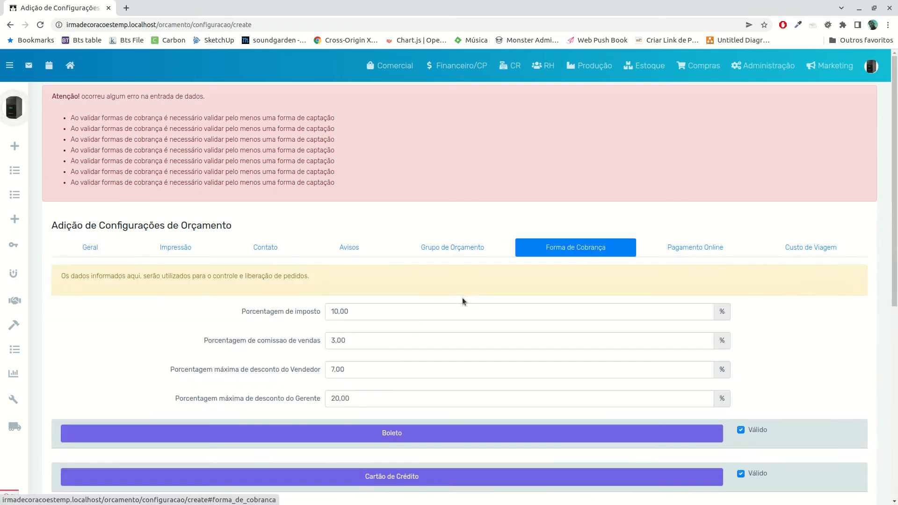
scroll(445, 311, down, 7)
click(741, 414)
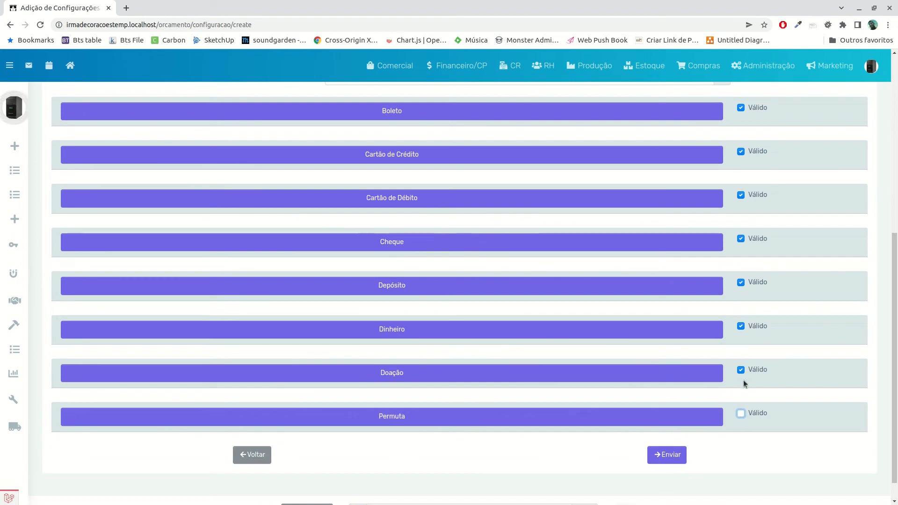
click(741, 370)
click(741, 326)
click(741, 283)
click(741, 239)
click(741, 195)
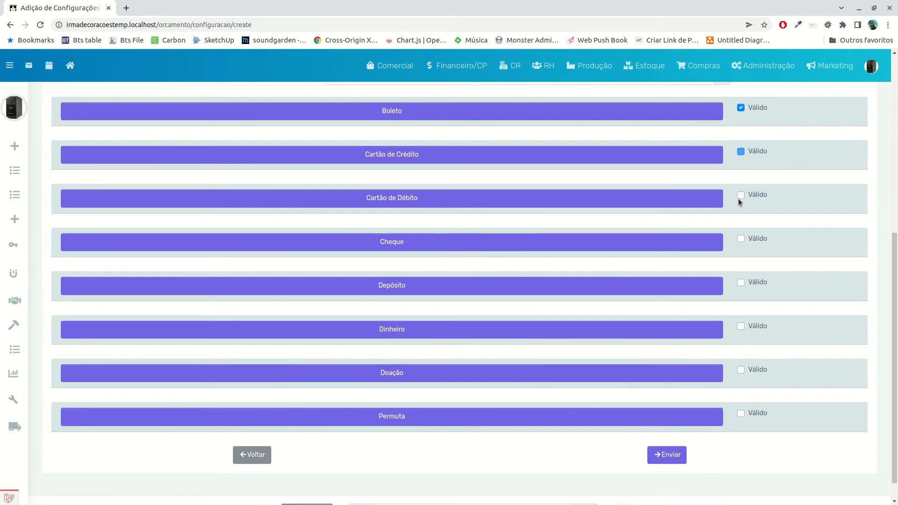
scroll(740, 185, up, 2)
click(741, 200)
click(741, 157)
scroll(641, 344, up, 5)
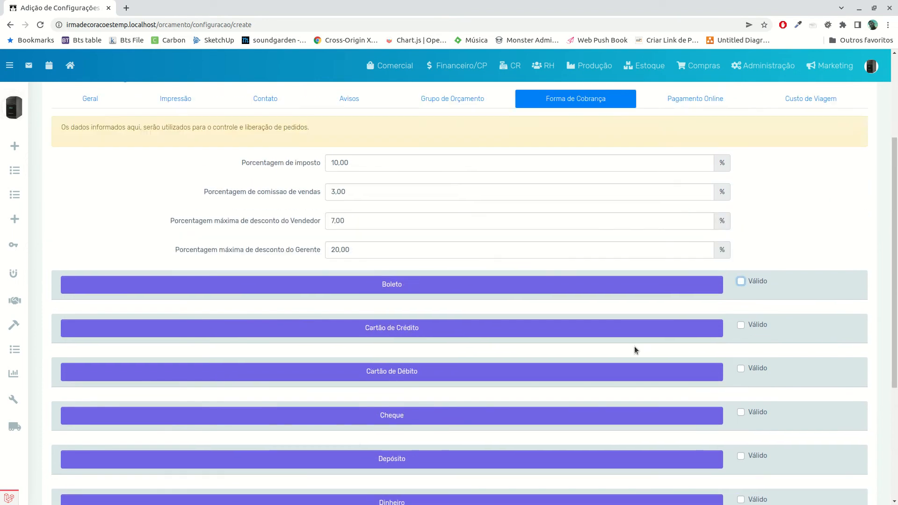
Step: Check that no payment method is still marked Válido, and submit the quote configuration again
scroll(595, 397, down, 8)
scroll(594, 401, up, 5)
scroll(594, 401, down, 6)
scroll(637, 433, up, 4)
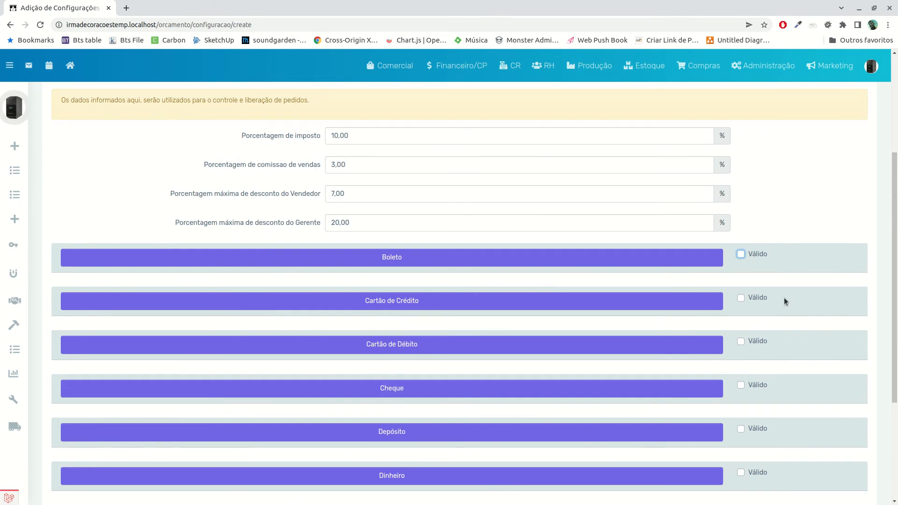
scroll(733, 284, down, 4)
click(660, 428)
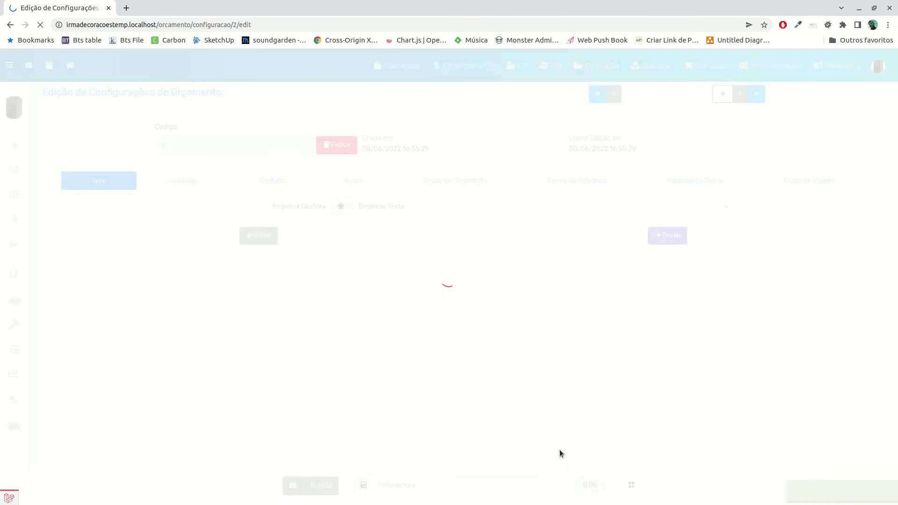
Step: Review the saved configuration's Impressão, Contato, Avisos, Grupo de Orçamento, Forma de Cobrança, Pagamento Online and Custo de Viagem settings
click(188, 186)
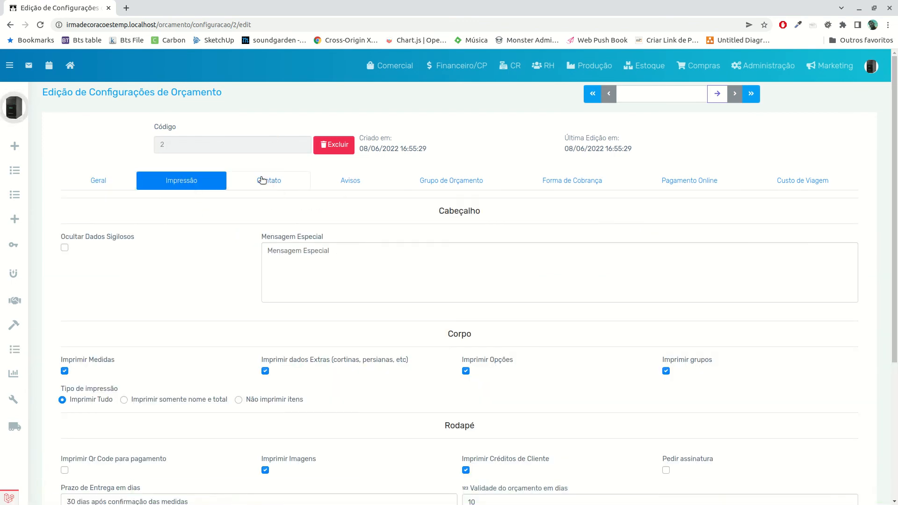
click(263, 180)
click(355, 186)
click(443, 187)
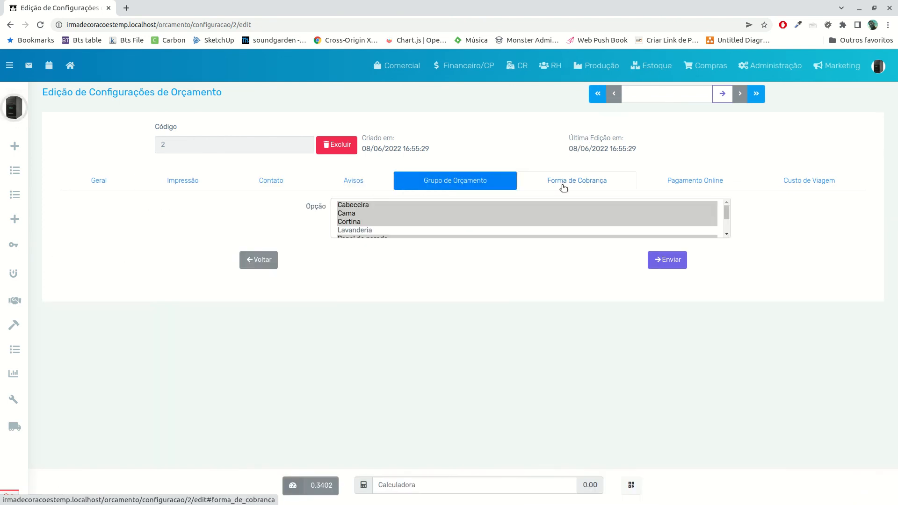
click(562, 187)
click(702, 181)
click(795, 181)
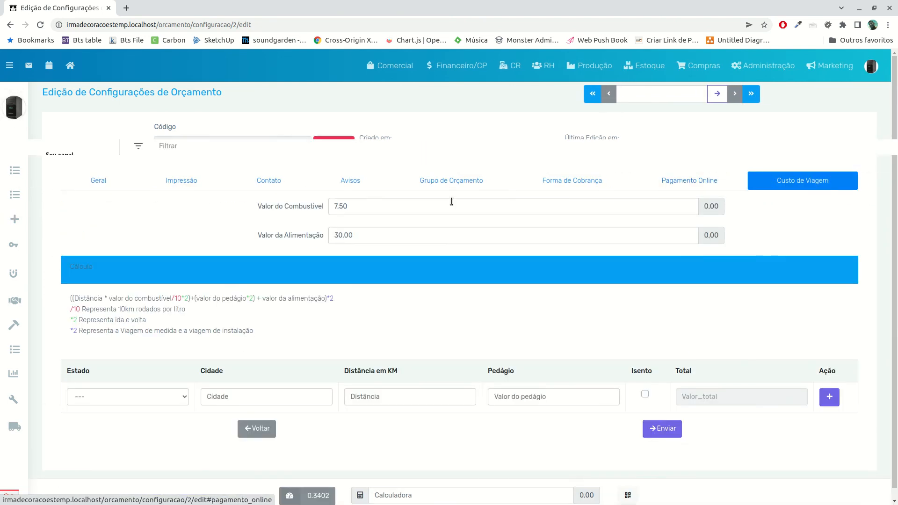